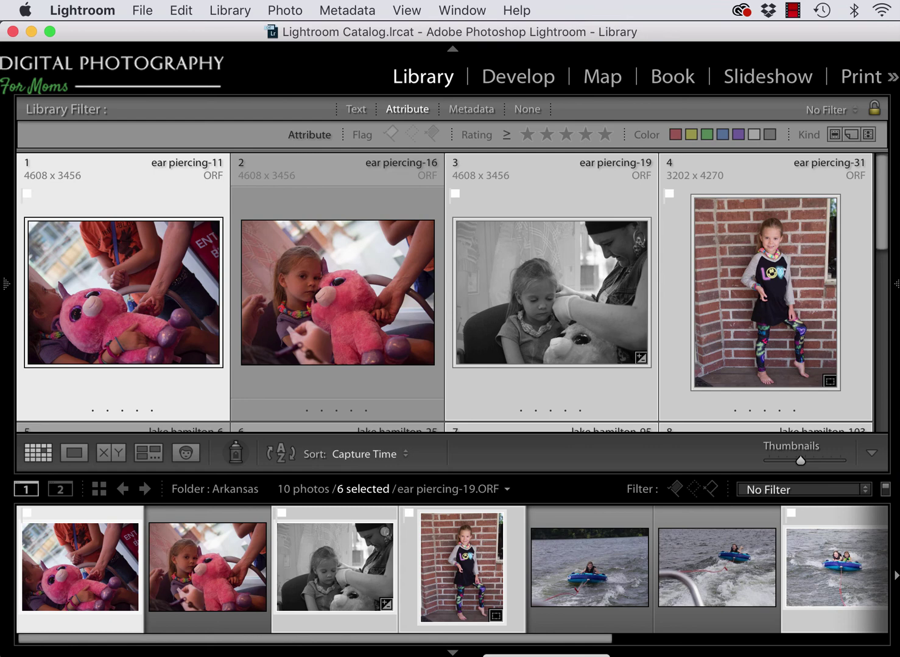
# Expand the Arkansas folder in the folder list, then hide the list to widen the grid.
pyautogui.click(6, 283)
pyautogui.click(95, 320)
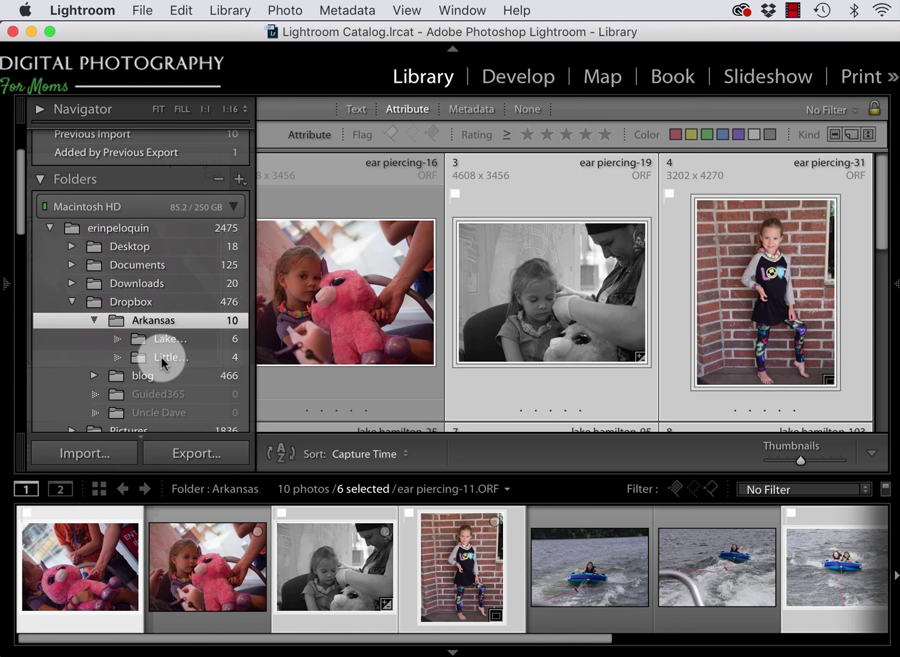
pyautogui.press('F7')
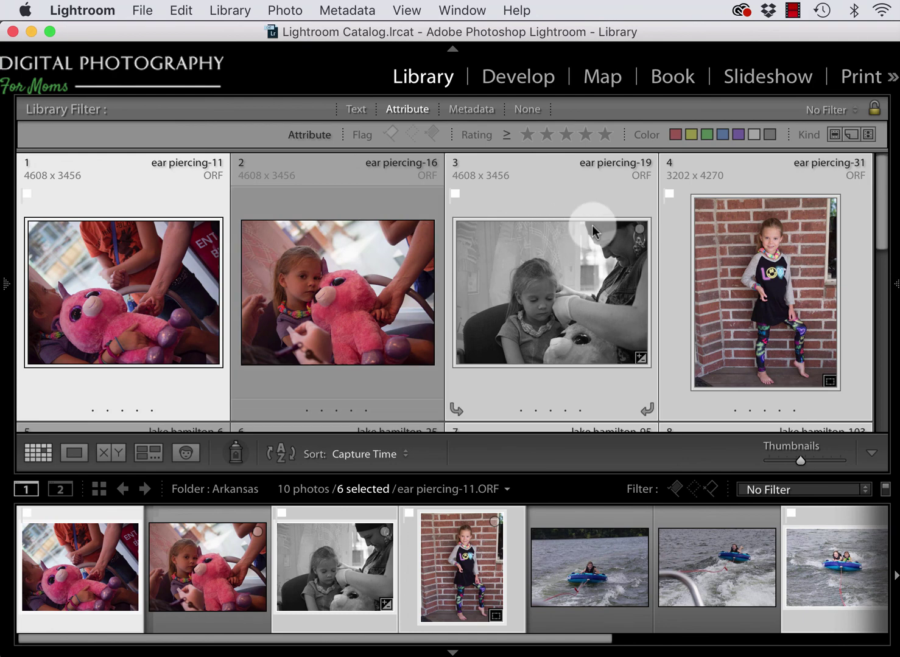
# Select lake hamilton-108, the ninth photo near the end of the Arkansas grid.
pyautogui.scroll(-1, 592, 225)
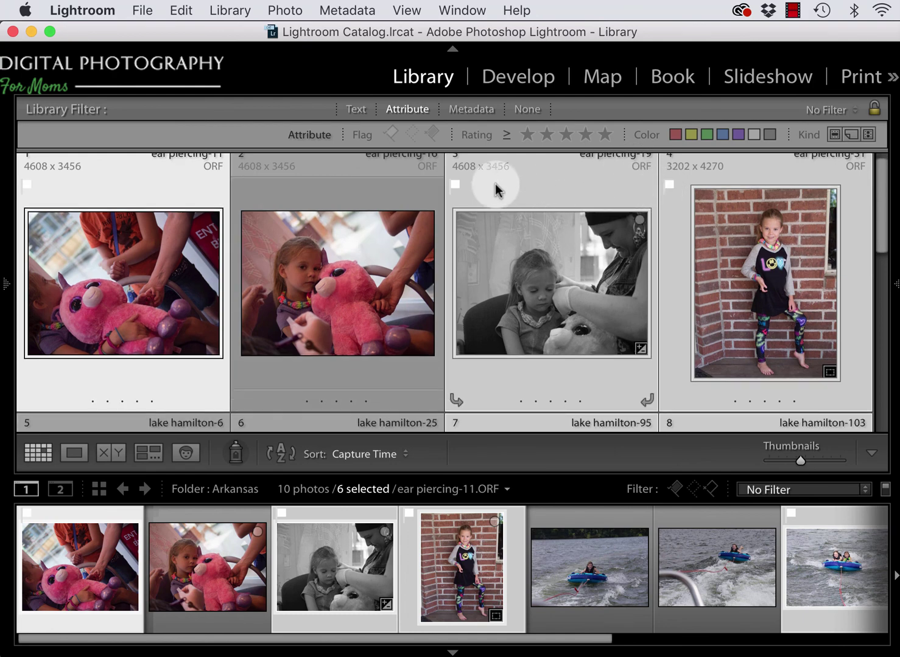
pyautogui.scroll(-6, 371, 204)
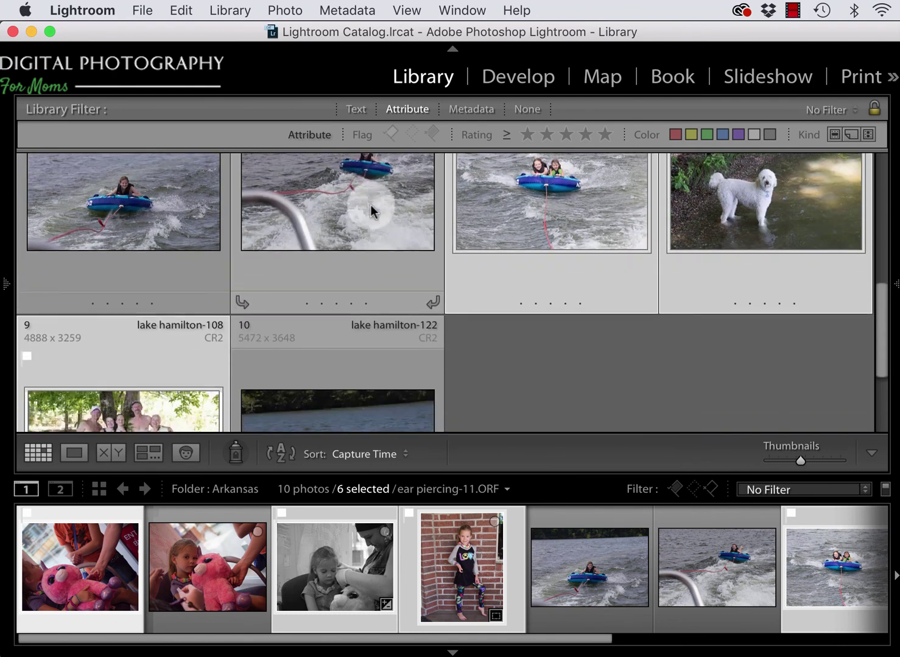
pyautogui.scroll(-3, 370, 205)
pyautogui.click(138, 250)
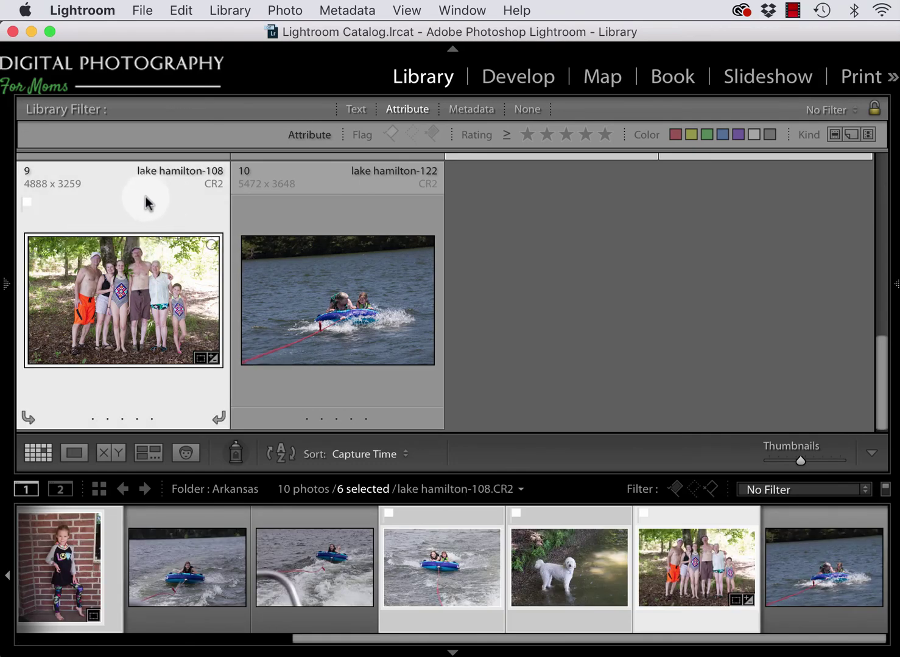
pyautogui.press('d')
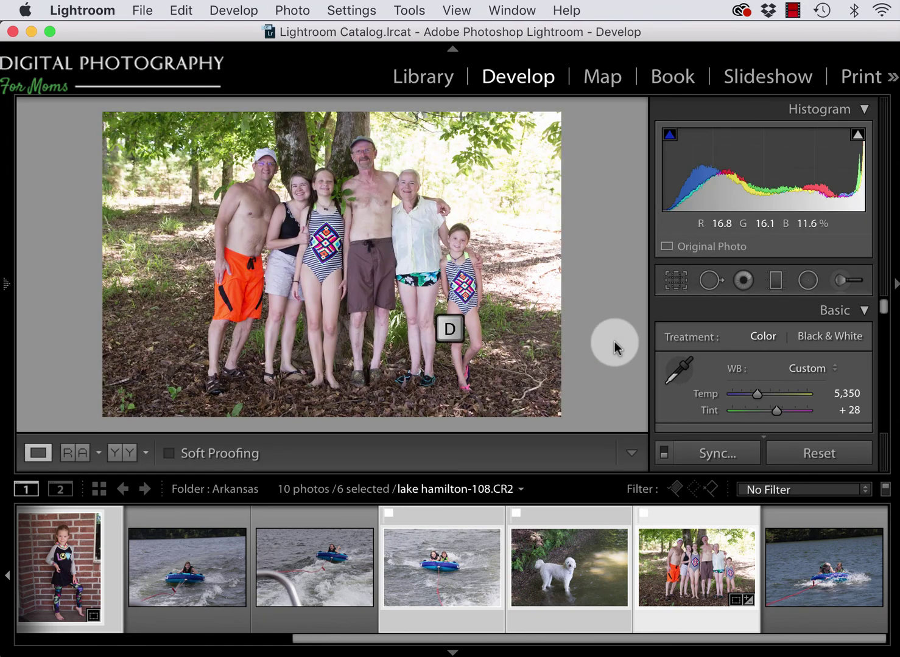
pyautogui.press('r')
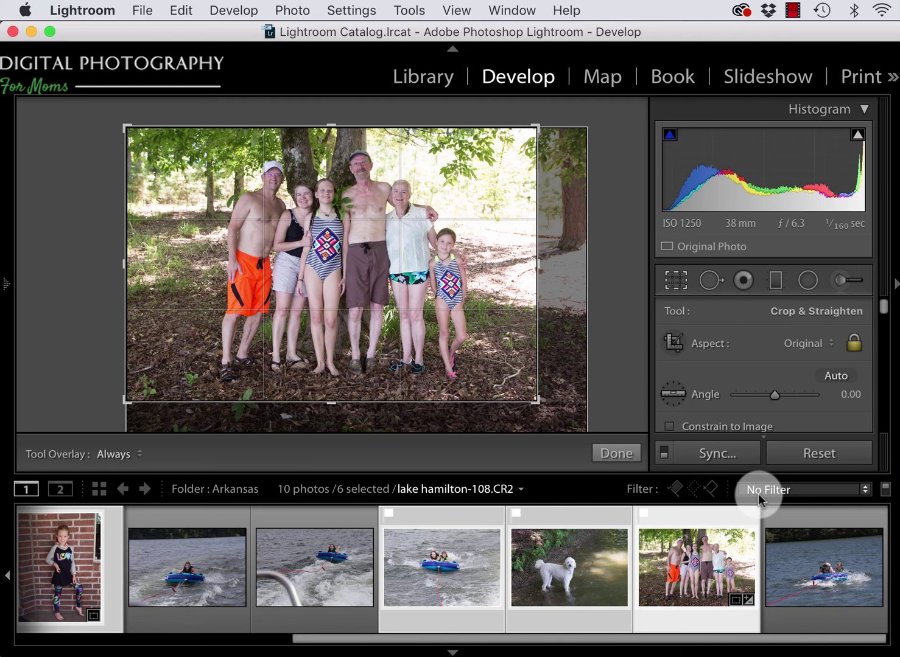
pyautogui.press('g')
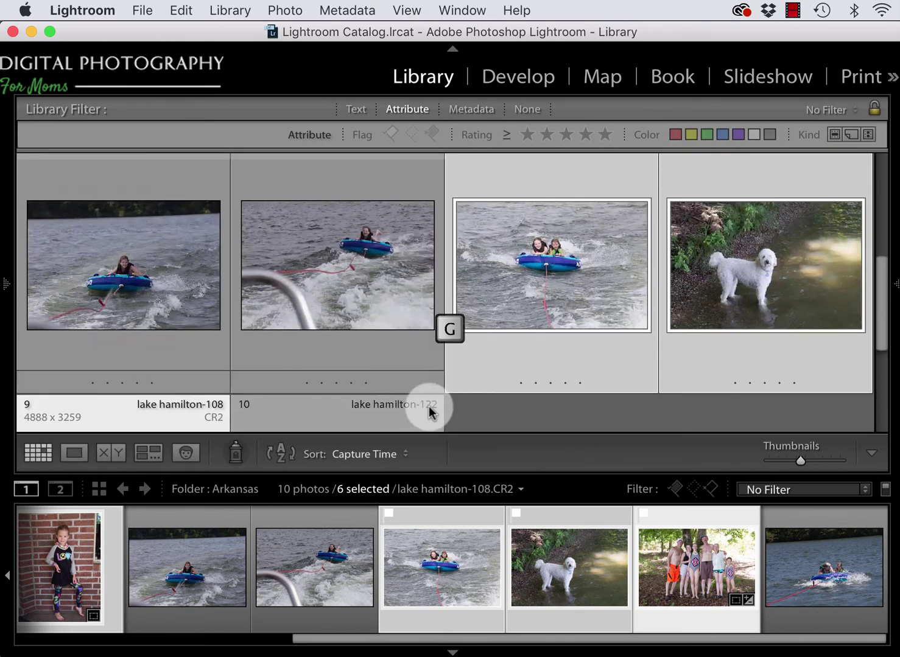
pyautogui.scroll(5, 429, 408)
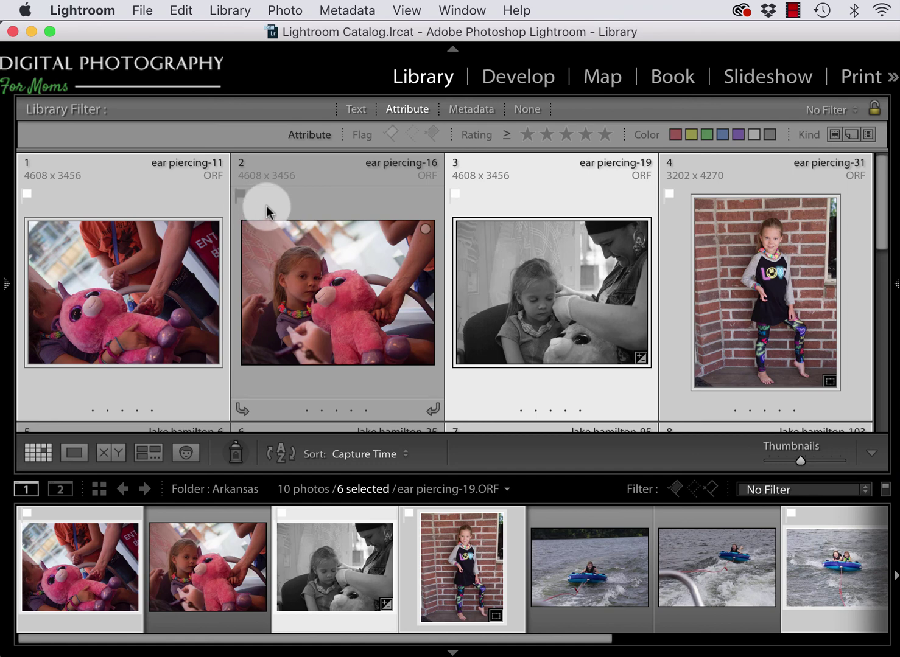
# Close the Photo menu without choosing a command and switch the grid thumbnails to show more details.
pyautogui.click(279, 10)
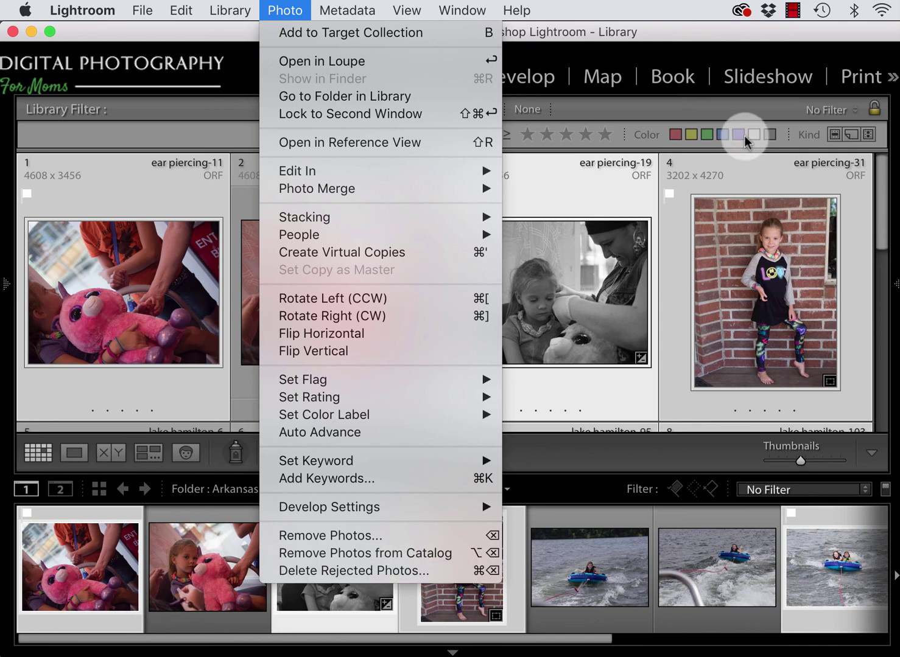
pyautogui.click(725, 100)
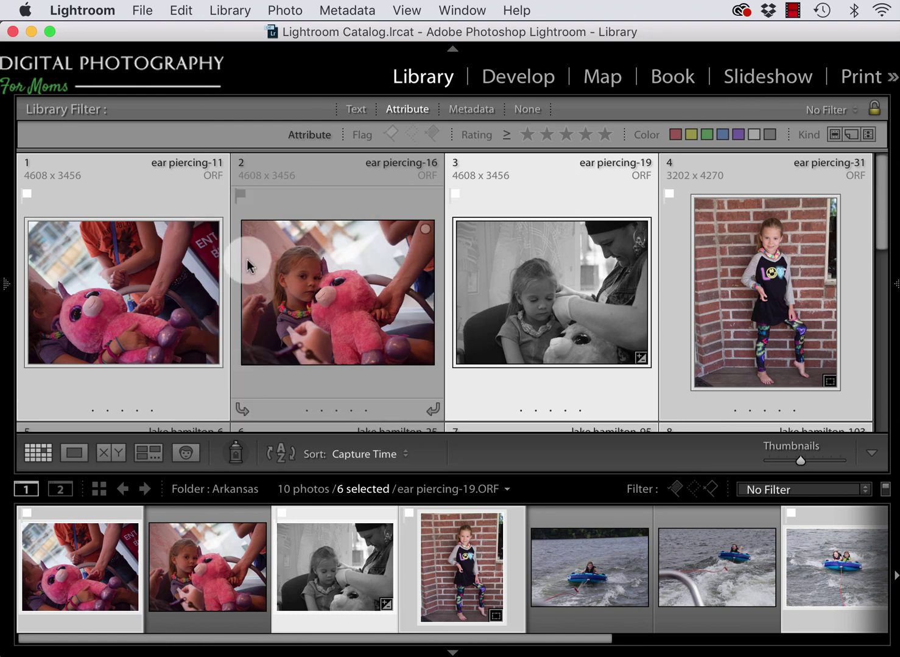
pyautogui.scroll(-5, 243, 307)
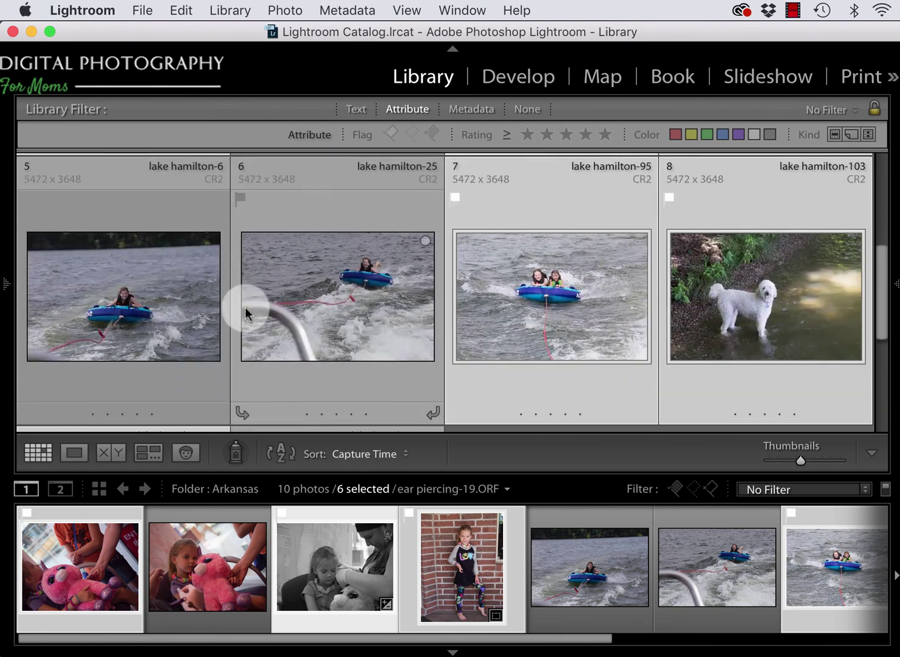
pyautogui.scroll(5, 245, 308)
pyautogui.press('j')
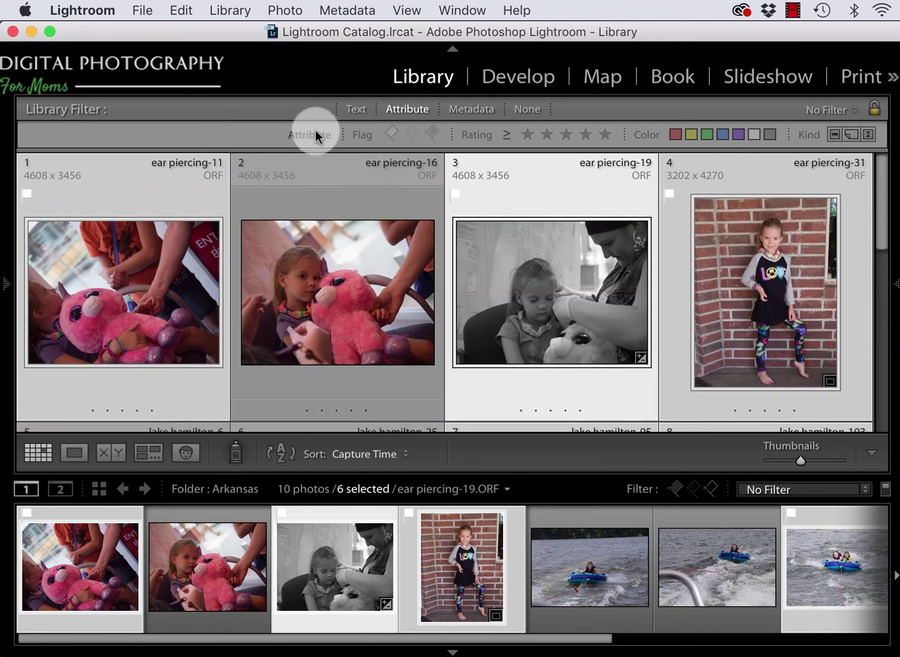
# Filter the Arkansas grid to show only the flagged photos.
pyautogui.click(392, 134)
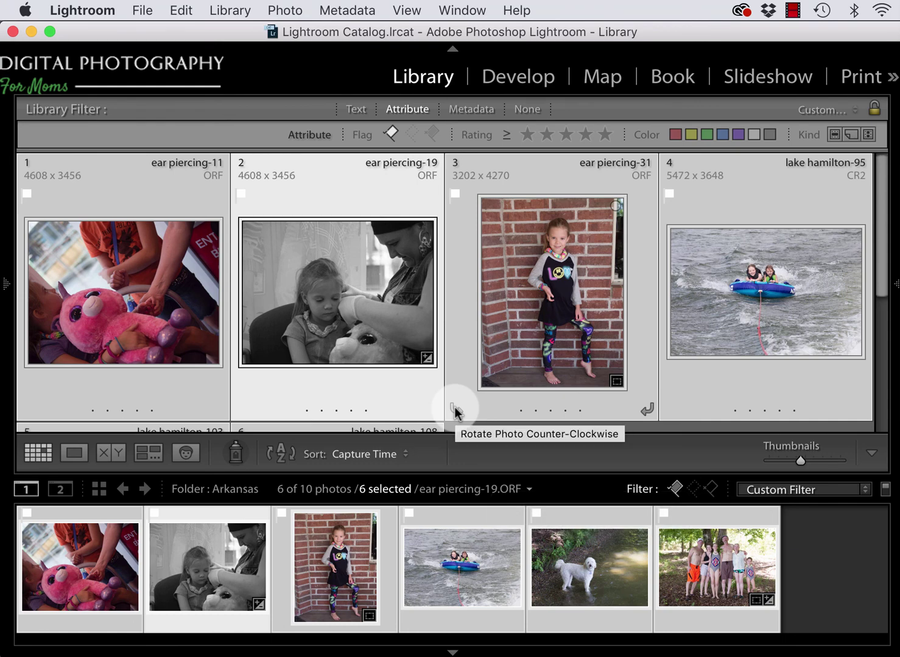
pyautogui.scroll(-3, 456, 412)
pyautogui.scroll(3, 455, 413)
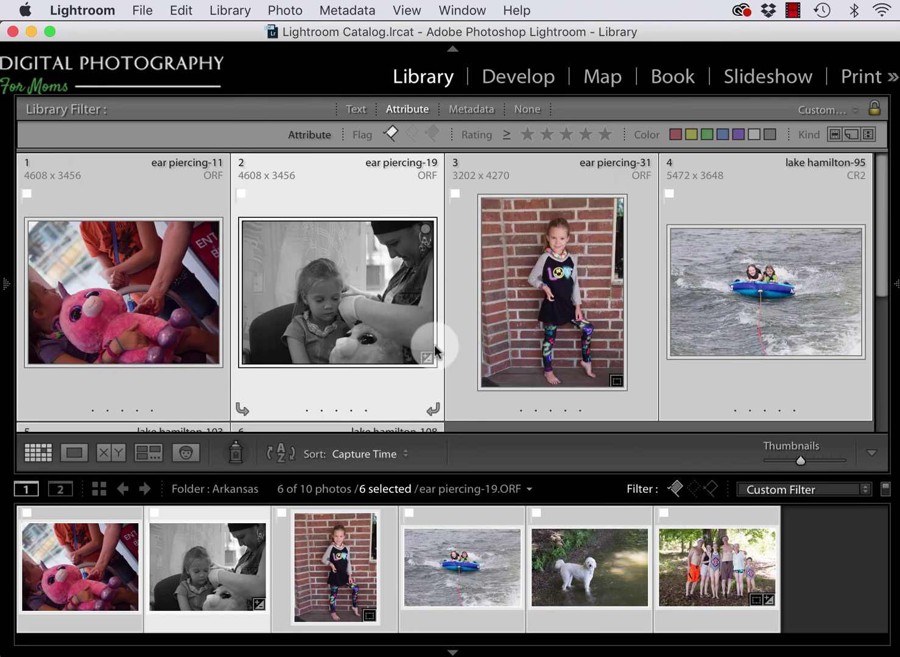
# Select all six flagged photos and add the keyword 'white flag' to them.
pyautogui.press('super+a')
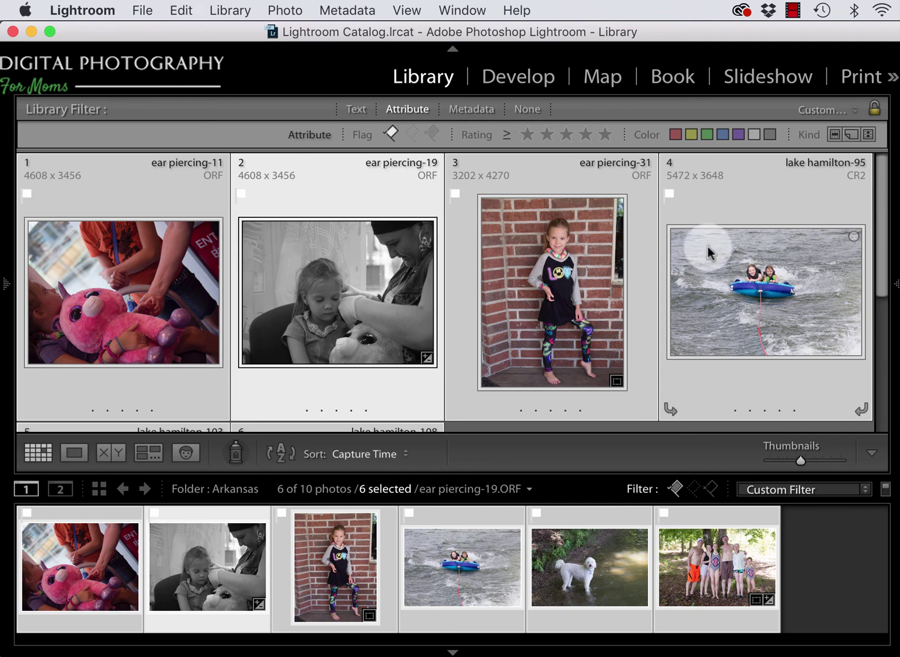
pyautogui.moveTo(889, 283)
pyautogui.scroll(-5, 807, 384)
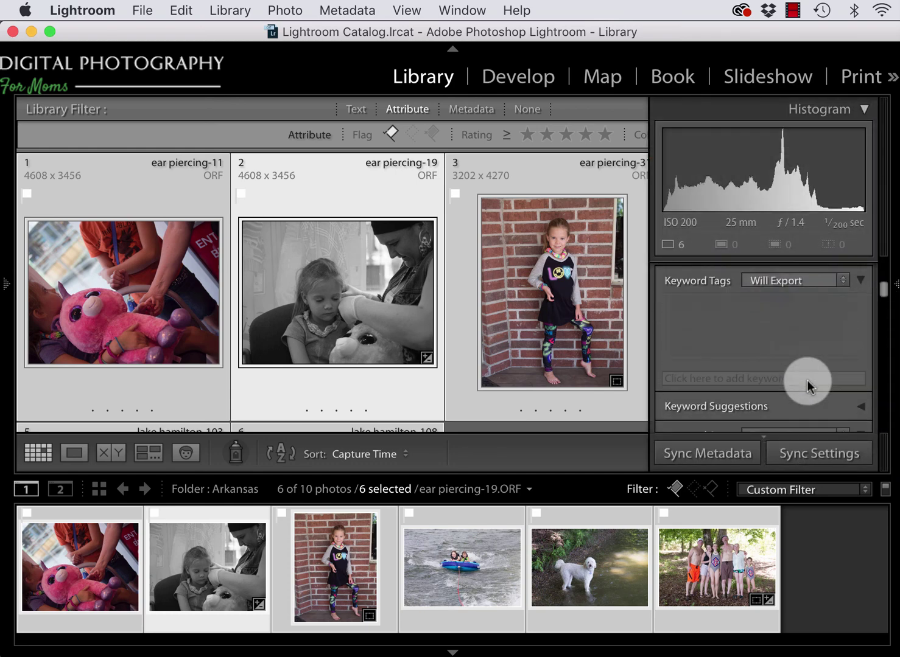
pyautogui.click(772, 378)
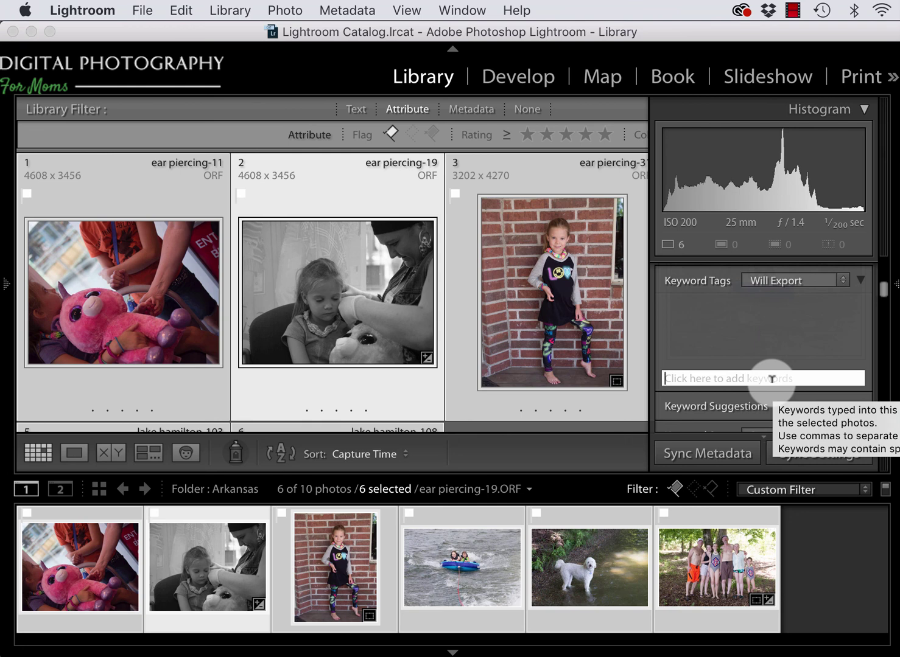
pyautogui.write('white')
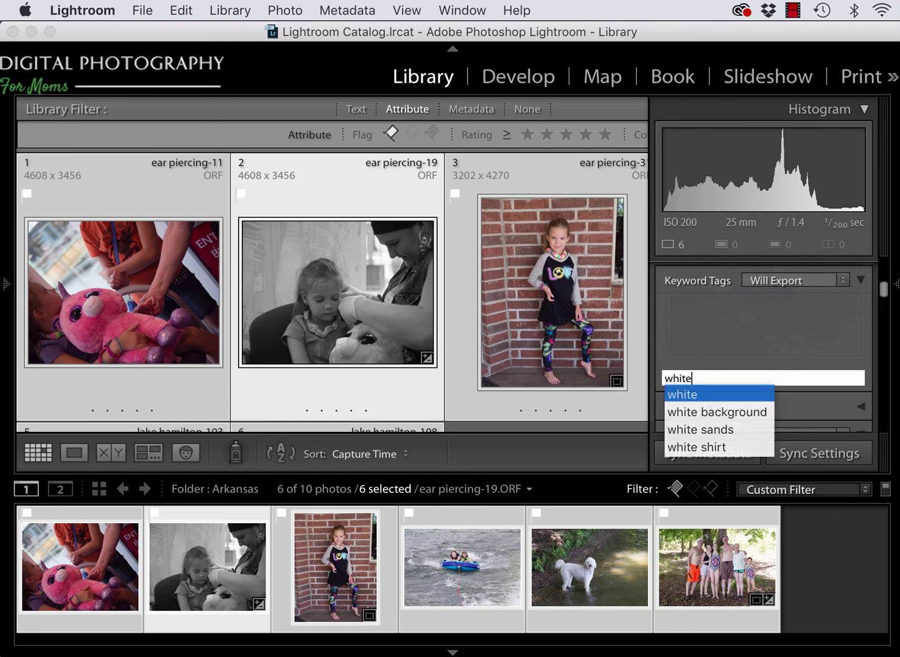
pyautogui.write(' flag')
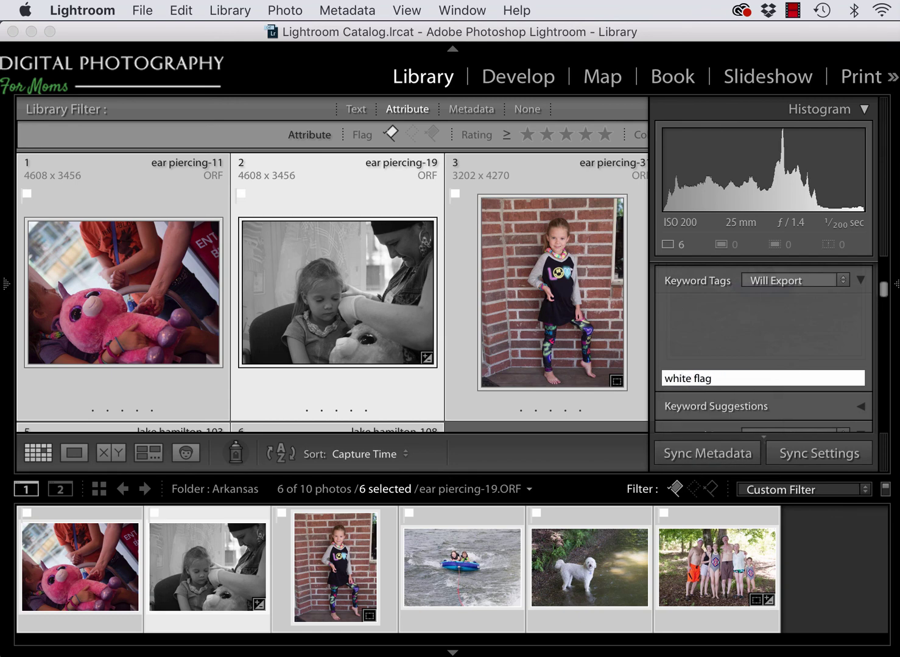
pyautogui.press('Return')
# Verify that lake hamilton-108 now carries the 'white flag' keyword.
pyautogui.press('Tab')
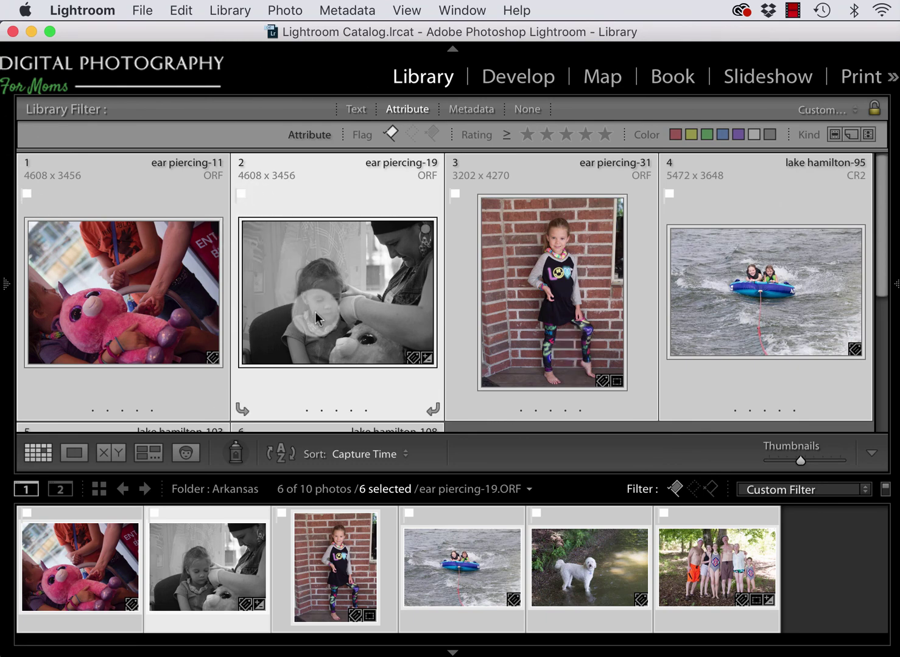
pyautogui.scroll(-3, 315, 311)
pyautogui.click(320, 280)
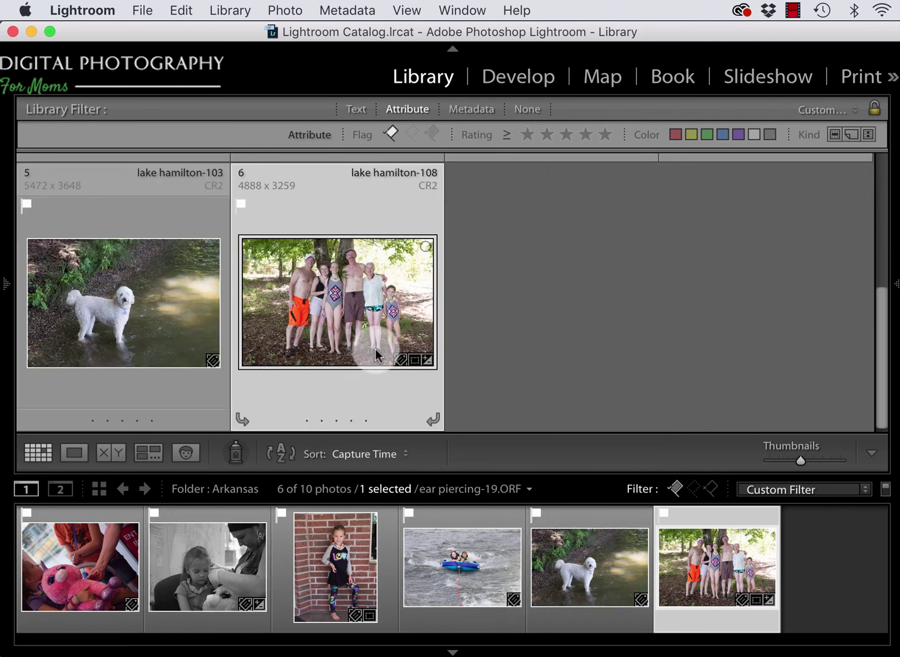
pyautogui.click(892, 298)
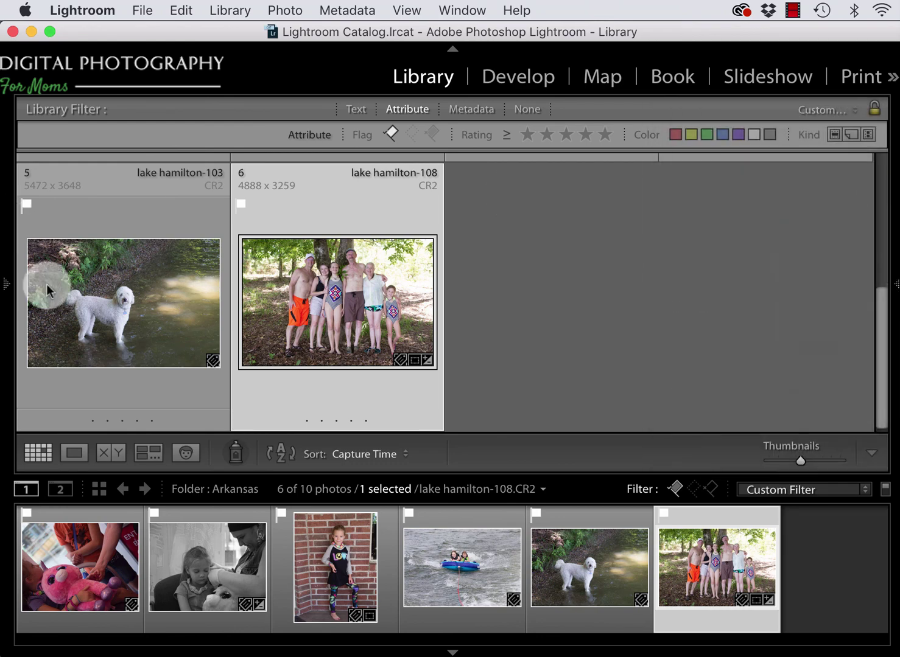
pyautogui.scroll(3, 82, 350)
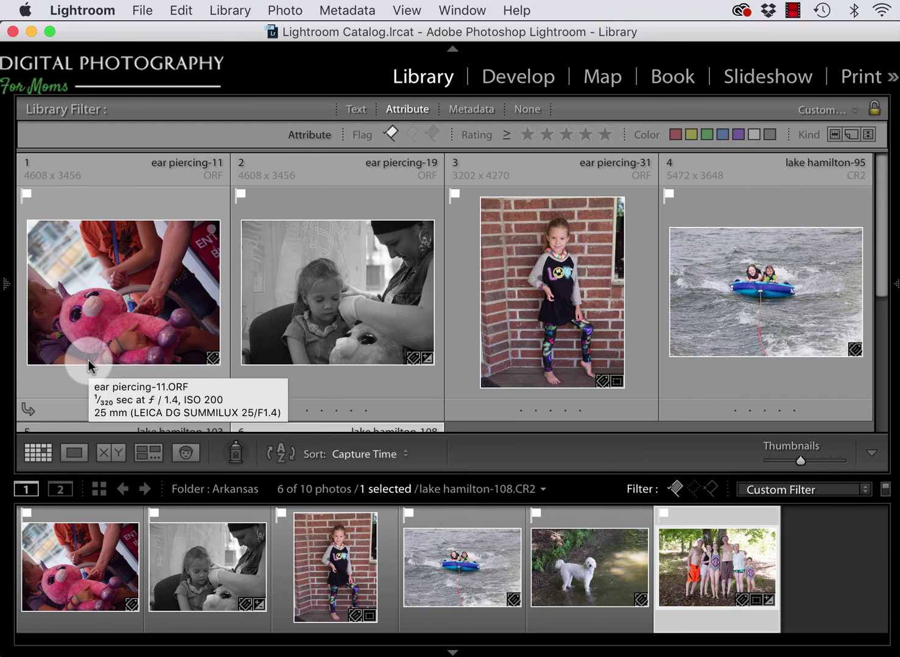
# Clear the filter to show all 10 photos and start an export of ear piercing-19.
pyautogui.click(407, 333)
pyautogui.press('super+l')
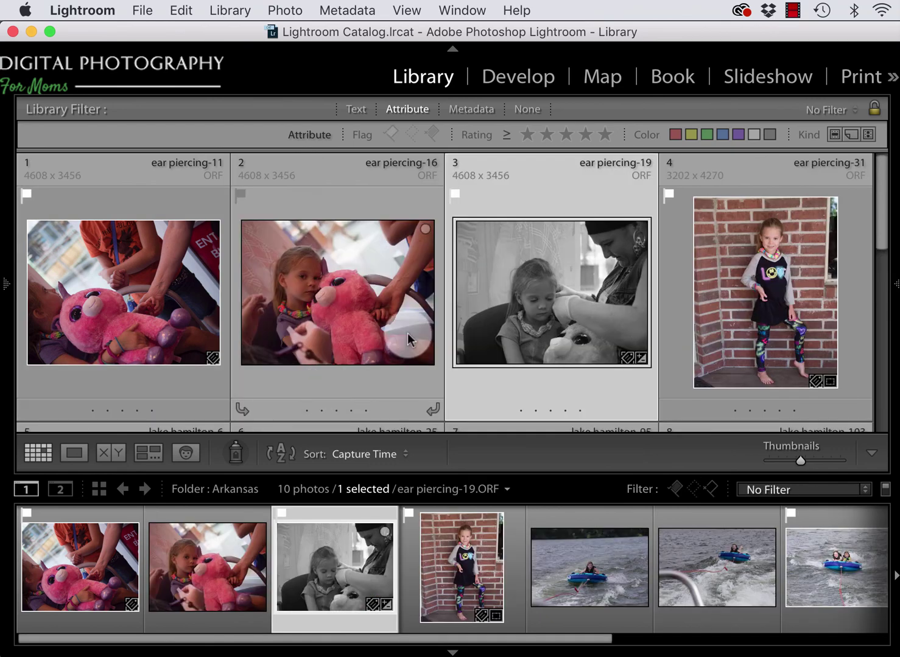
pyautogui.rightClick(524, 298)
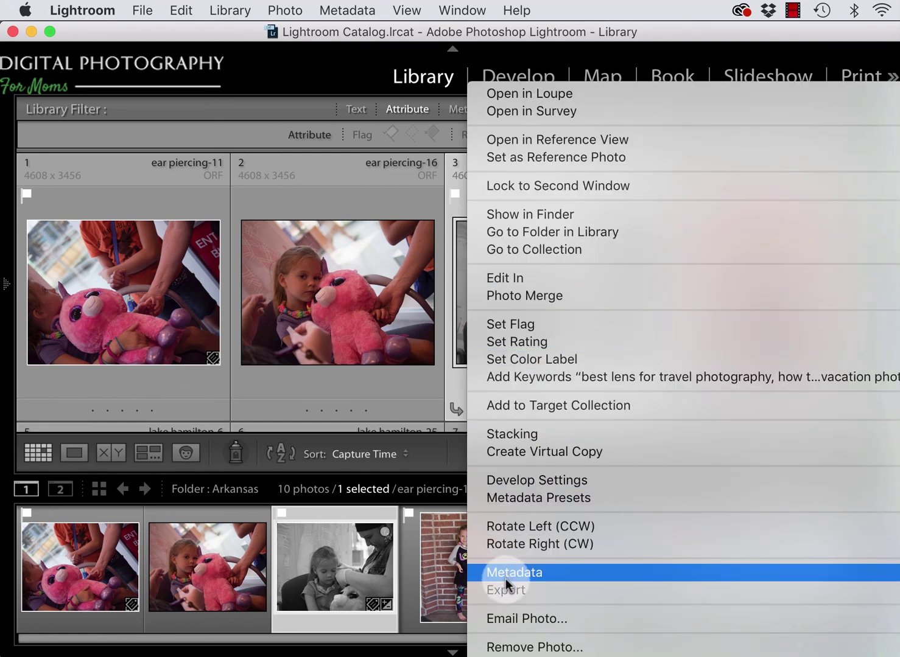
pyautogui.moveTo(505, 592)
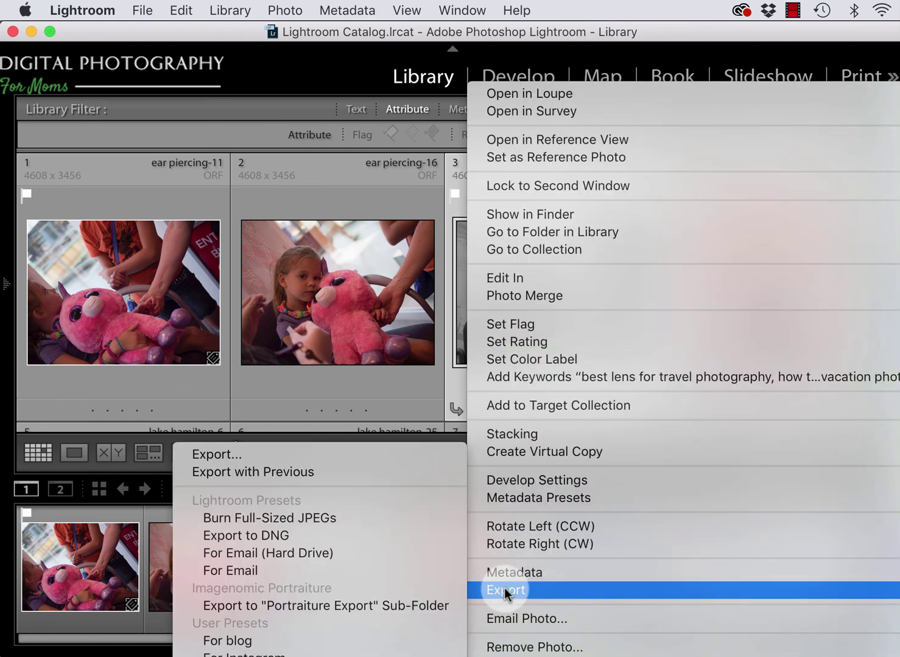
pyautogui.click(325, 457)
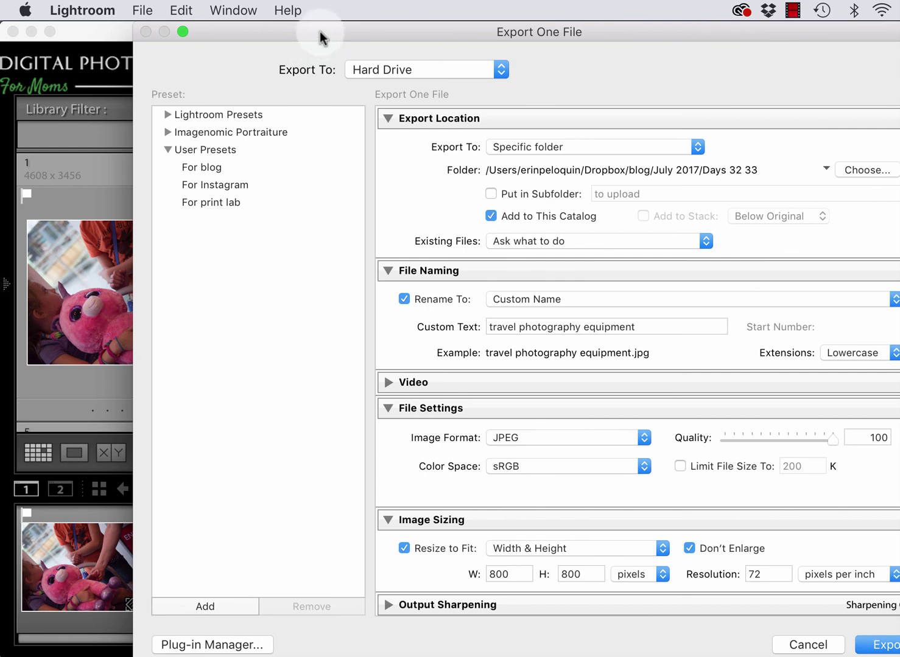
# Export it to the same folder as the original, without renaming or resizing.
pyautogui.moveTo(321, 35); pyautogui.dragTo(216, 27)
pyautogui.click(416, 143)
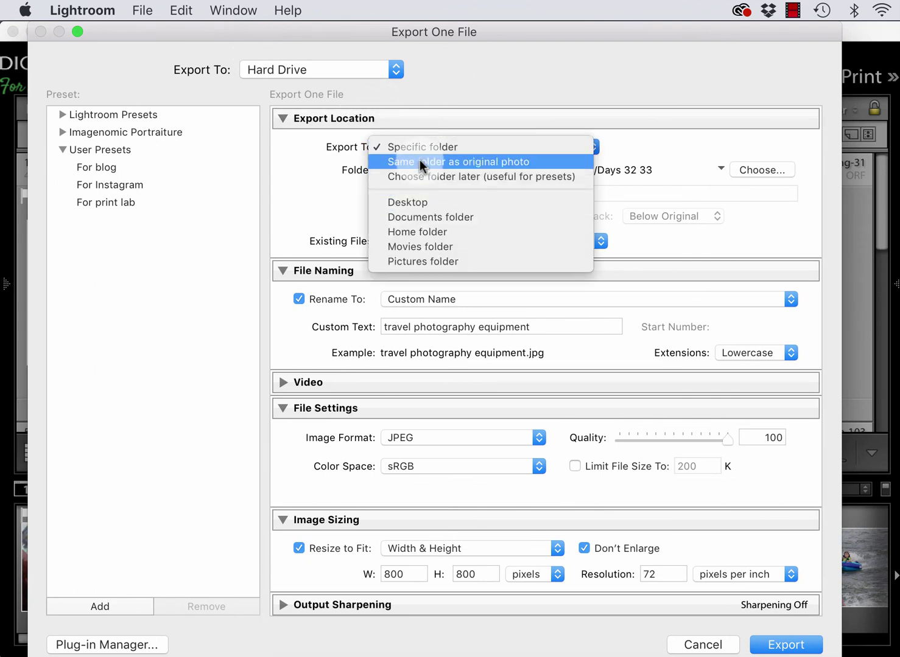
pyautogui.click(420, 161)
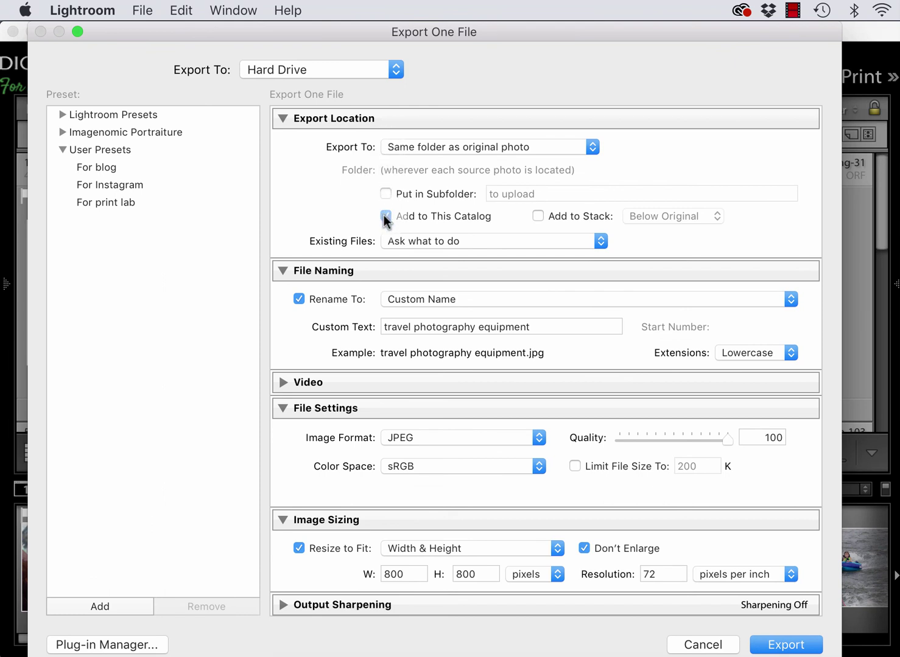
pyautogui.moveTo(530, 327); pyautogui.dragTo(382, 326)
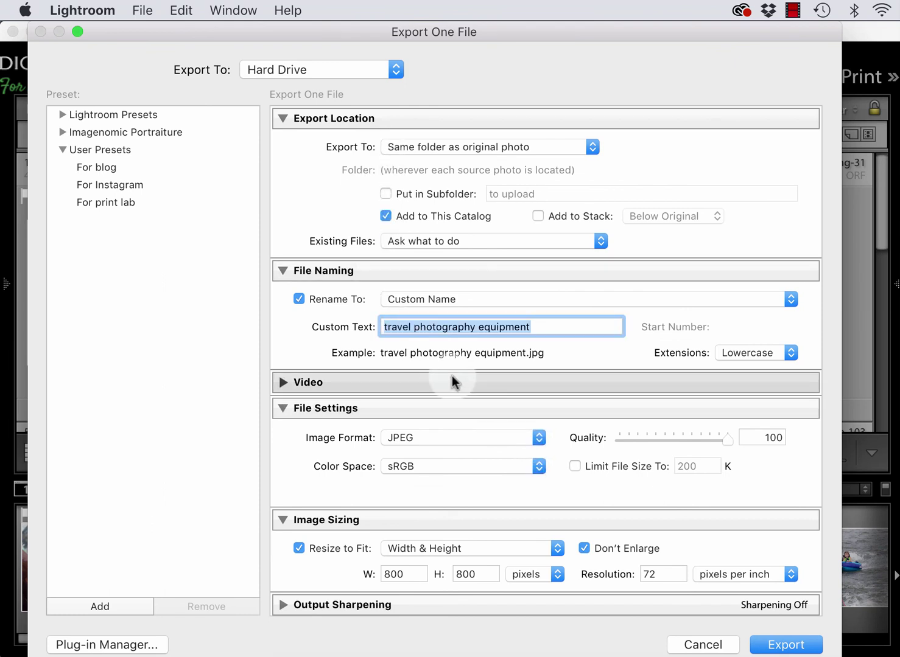
pyautogui.click(324, 311)
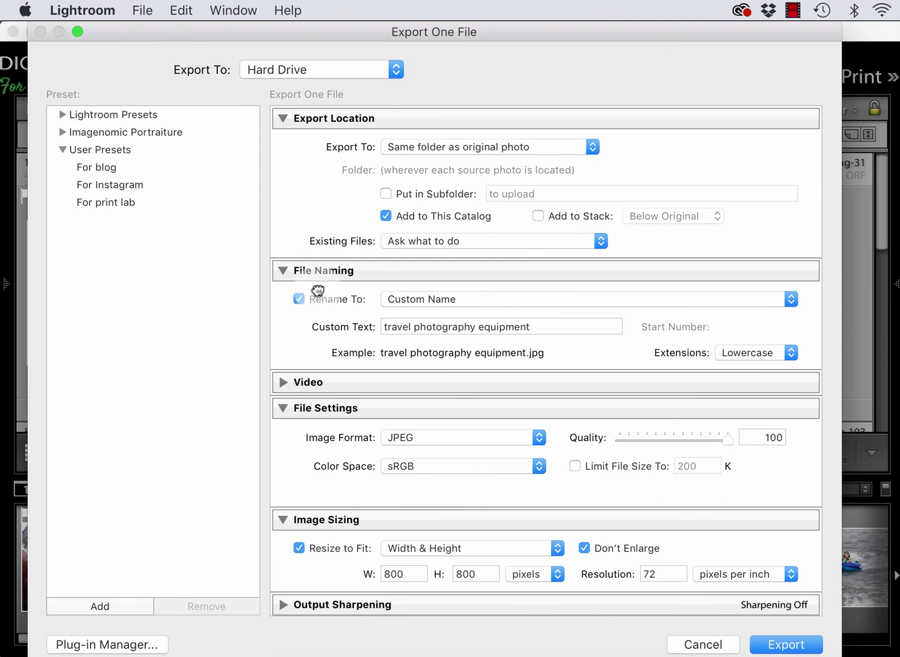
pyautogui.click(299, 299)
pyautogui.click(298, 547)
pyautogui.scroll(-3, 302, 551)
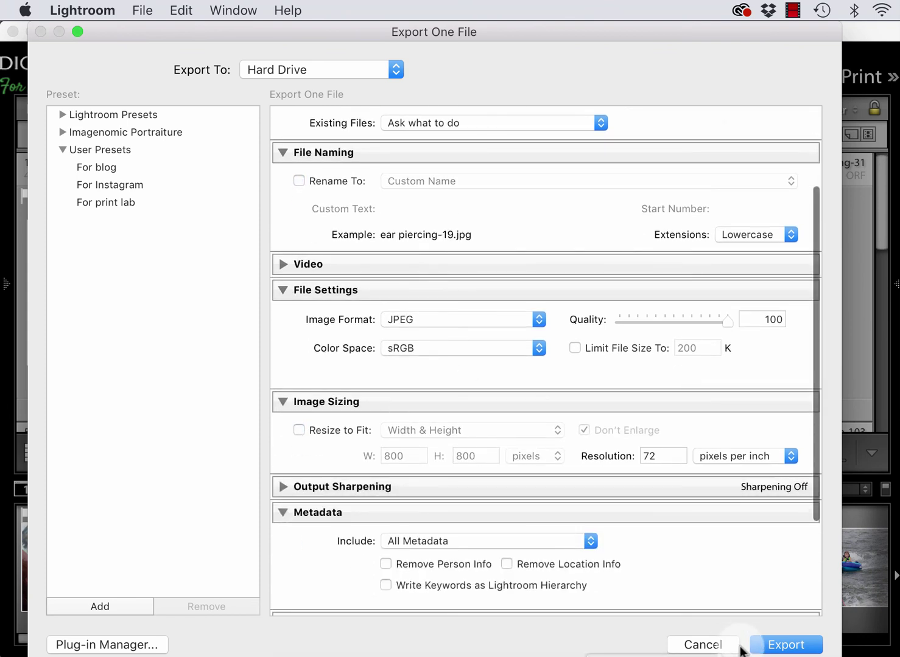
pyautogui.click(790, 645)
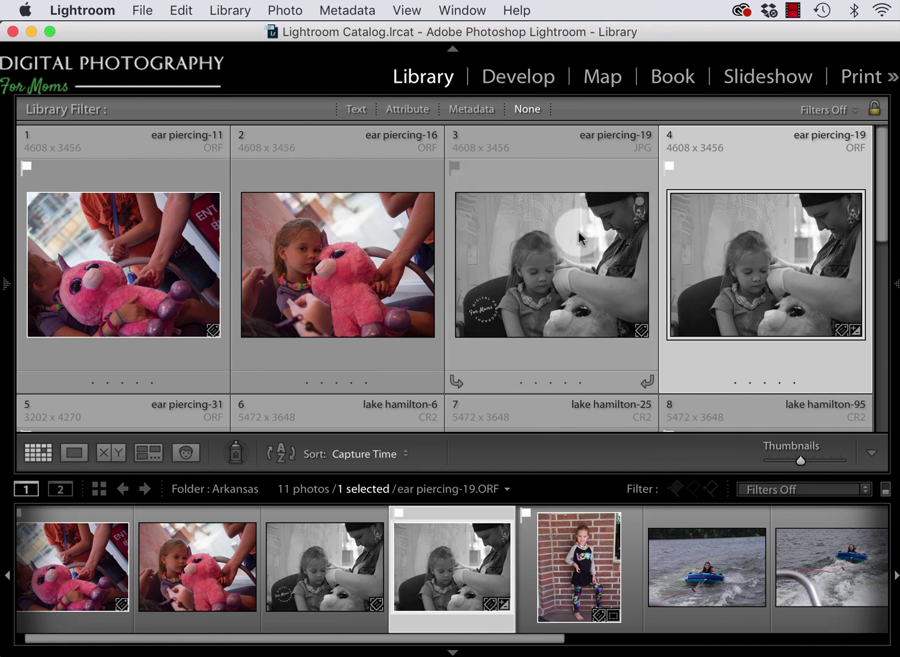
# Show the Attribute filter bar, select all 11 Arkansas photos, and open the Metadata menu.
pyautogui.click(408, 109)
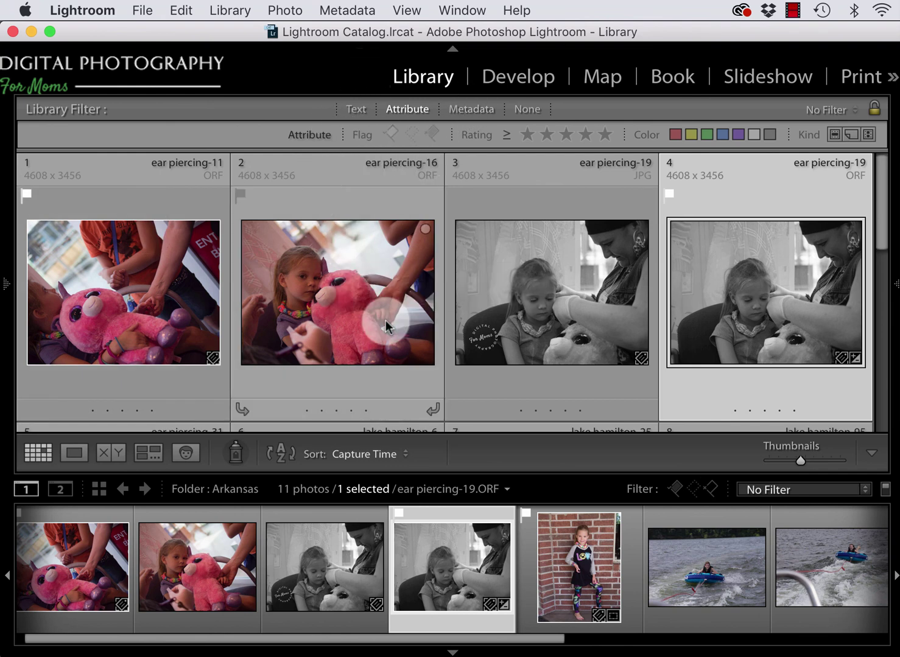
pyautogui.press('super+a')
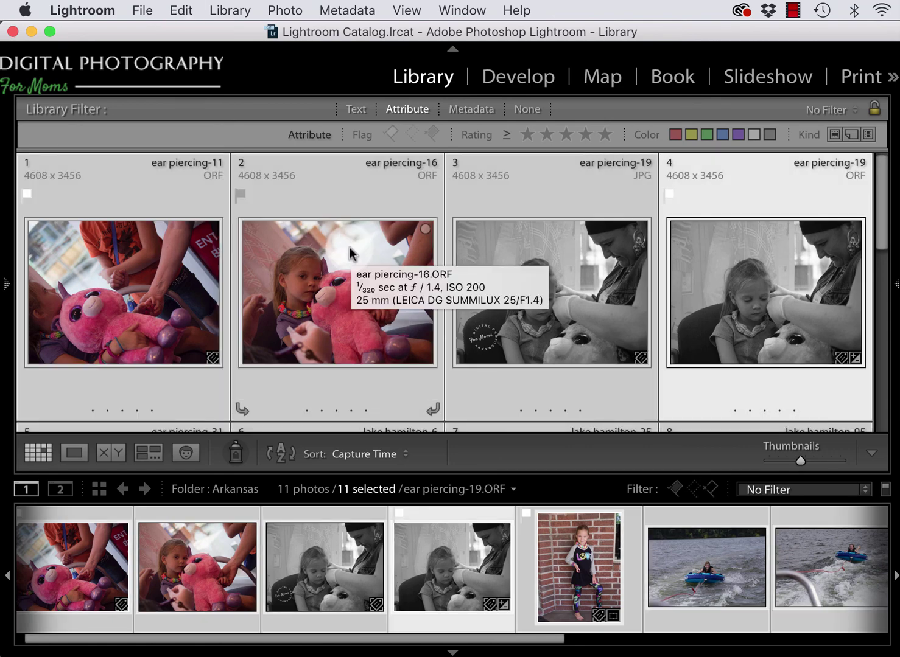
pyautogui.click(347, 7)
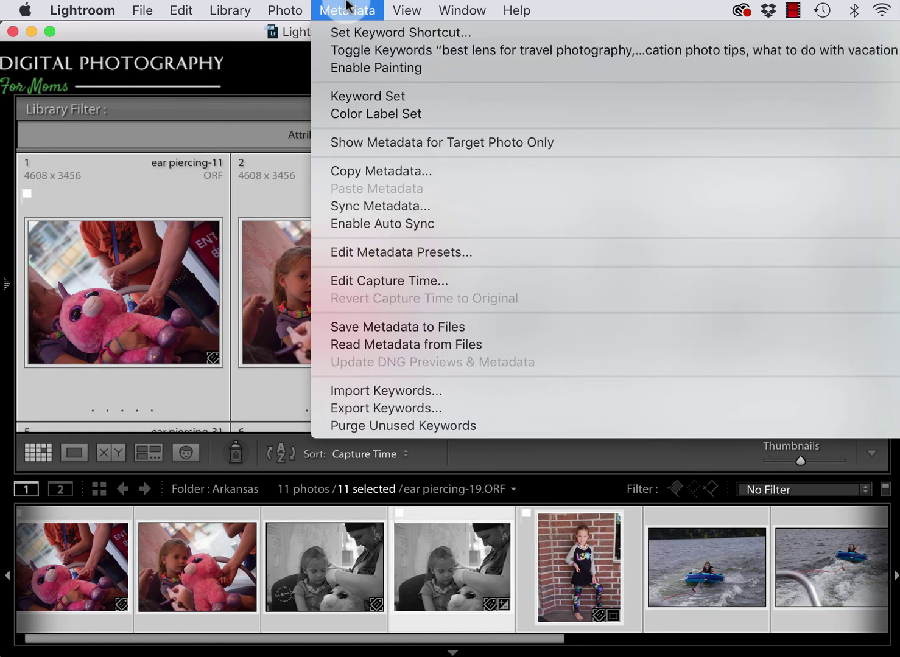
# Choose Save Metadata to Files and confirm with Continue.
pyautogui.click(371, 328)
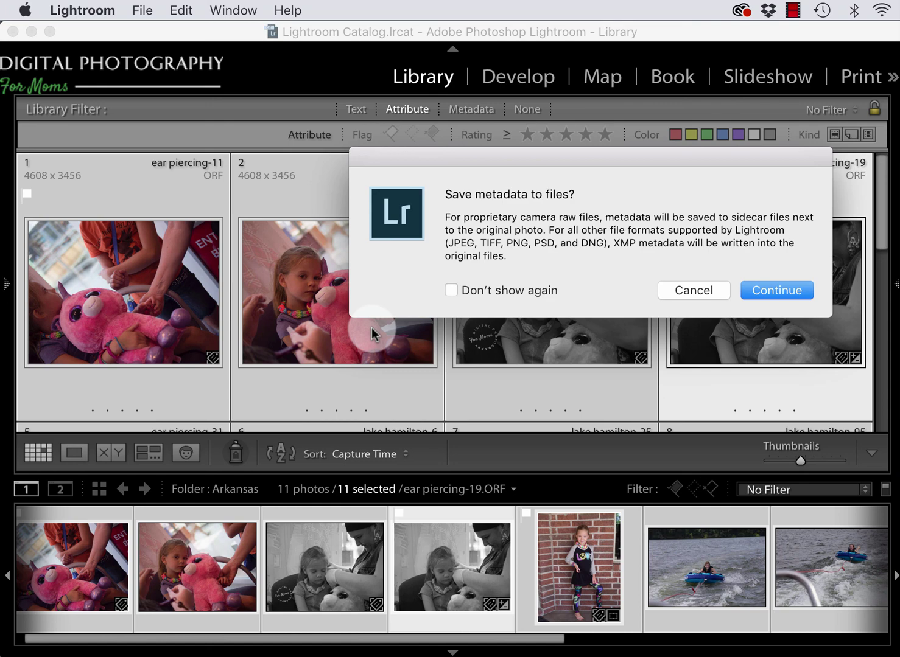
pyautogui.click(784, 290)
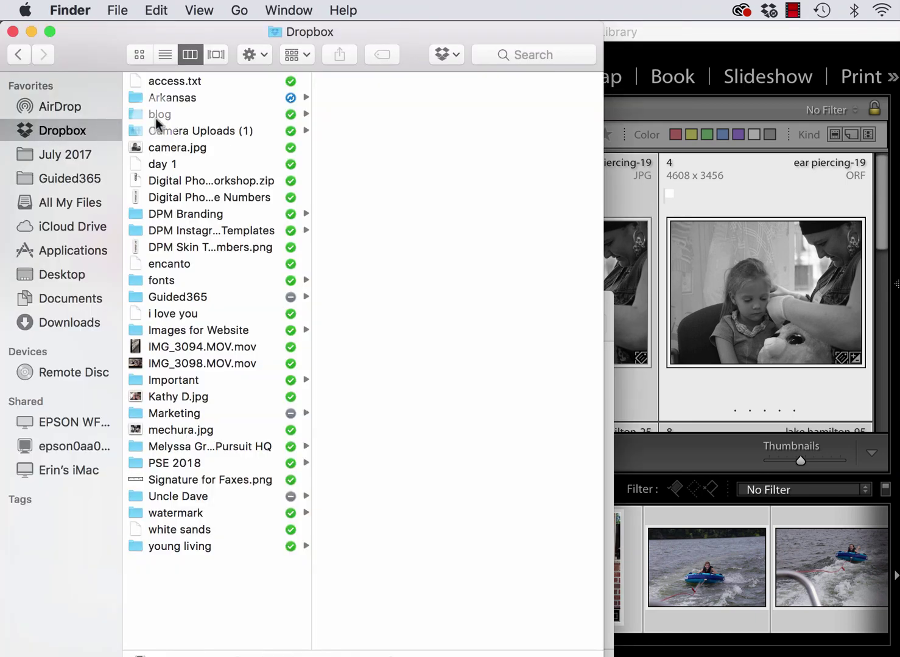
# In Dropbox > Arkansas > Lake Hamilton, preview lake hamilton-6.CR2 and its .xmp sidecar.
pyautogui.click(159, 114)
pyautogui.click(159, 98)
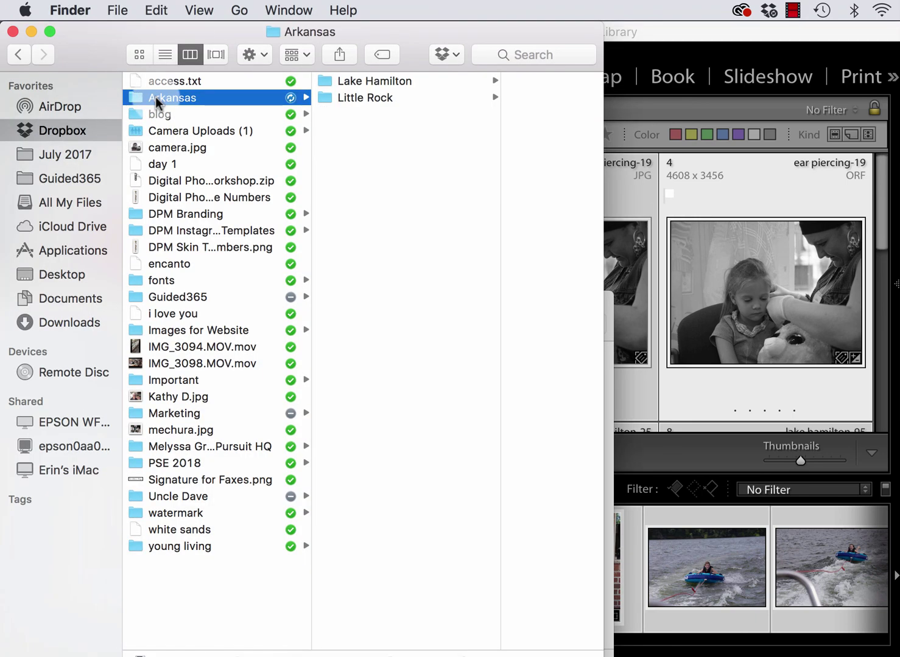
pyautogui.click(344, 85)
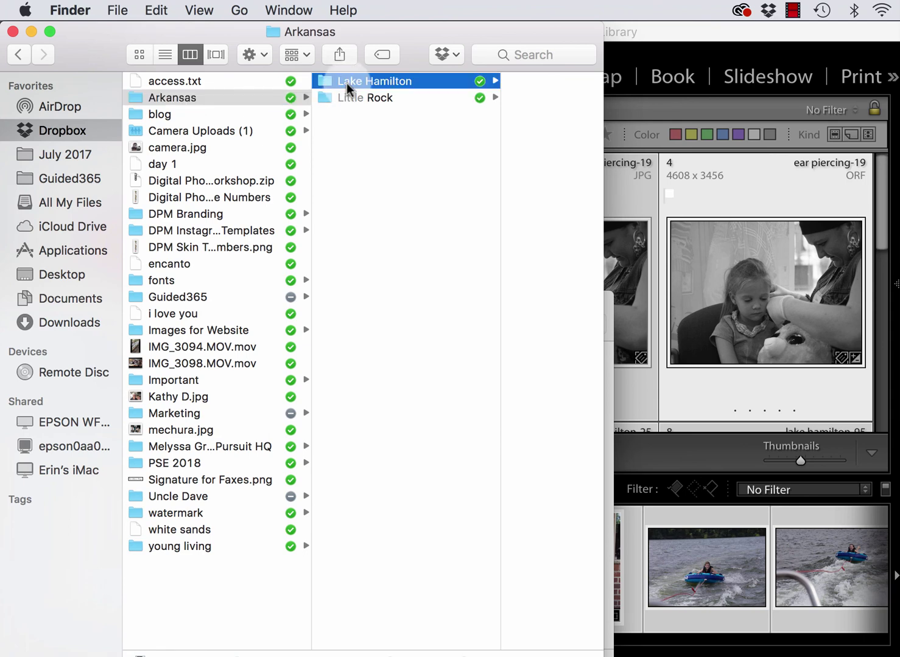
pyautogui.click(505, 81)
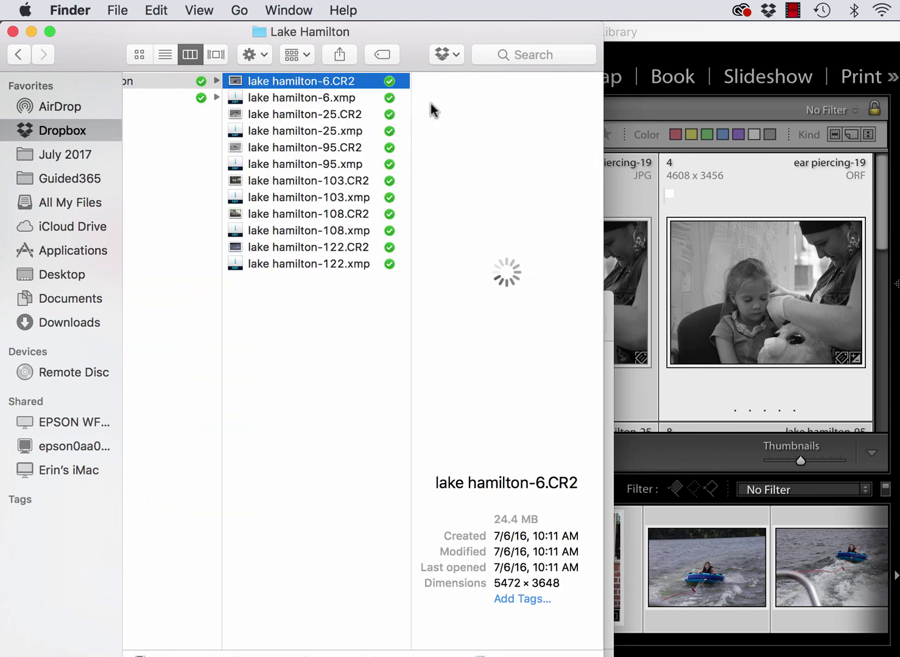
pyautogui.click(312, 96)
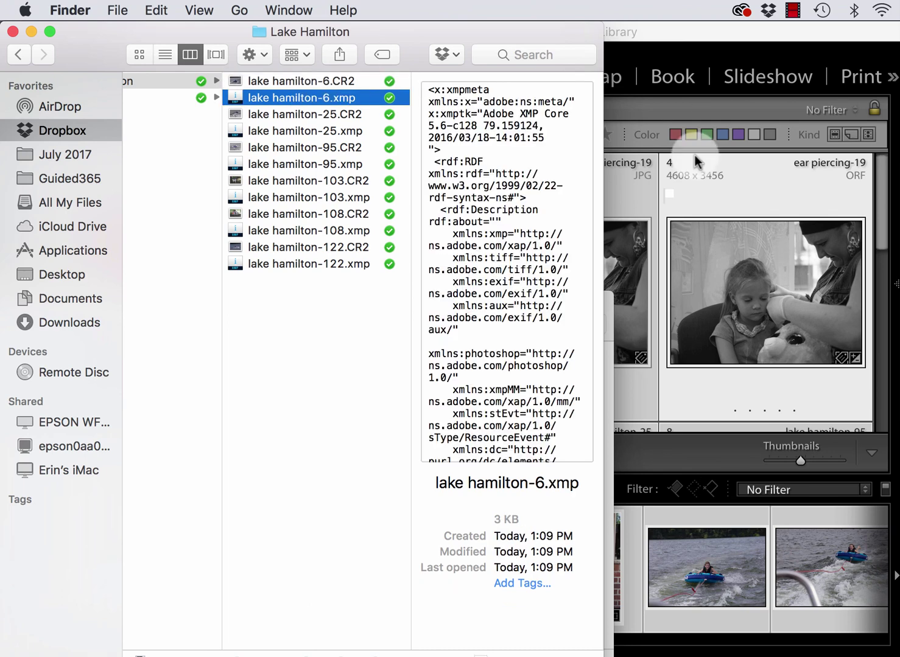
pyautogui.scroll(-10, 492, 389)
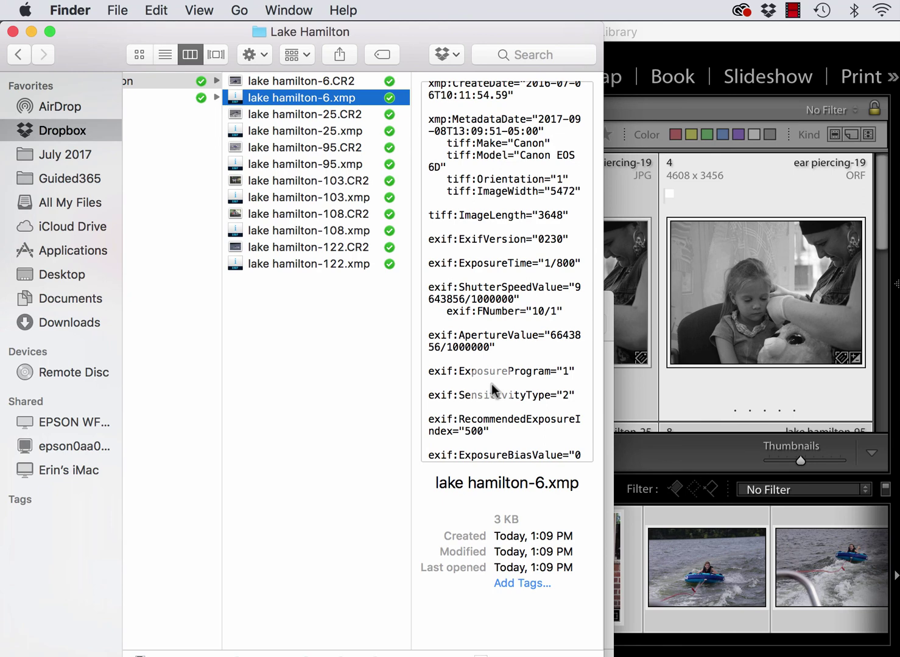
pyautogui.press('Left')
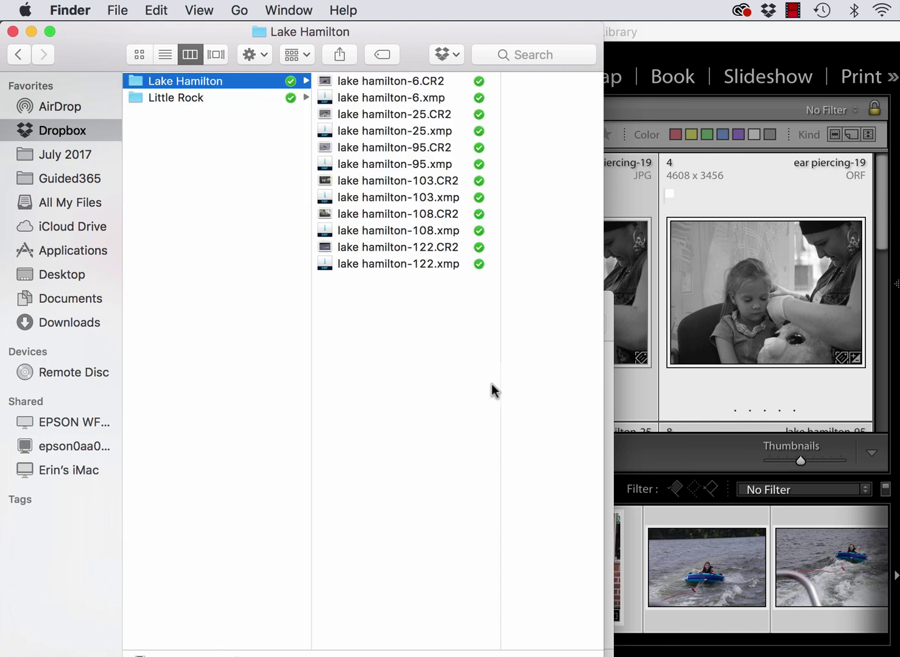
# In the Little Rock folder, preview ear piercing-19.jpg and its .xmp sidecar.
pyautogui.click(179, 97)
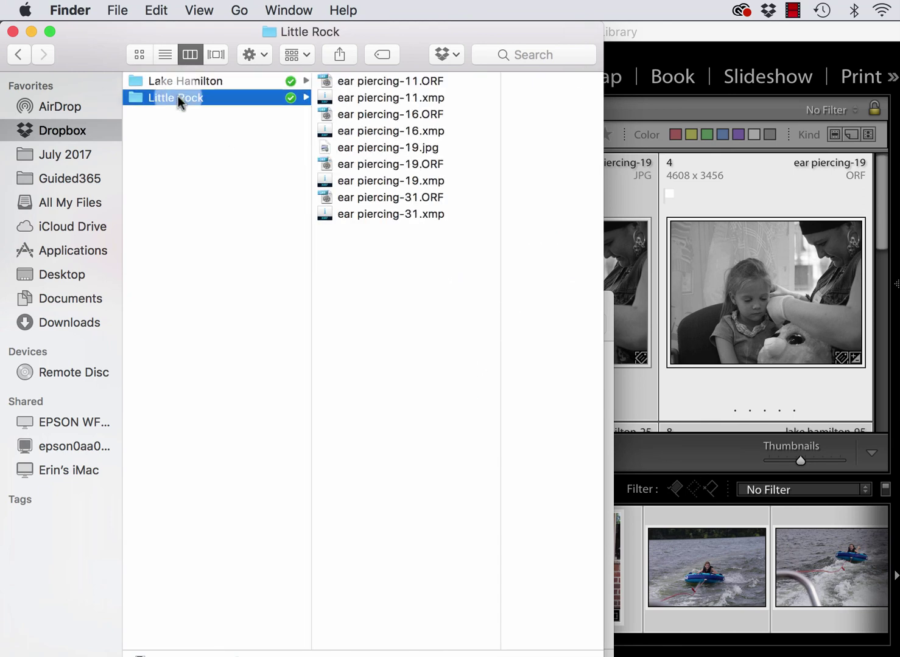
pyautogui.click(350, 148)
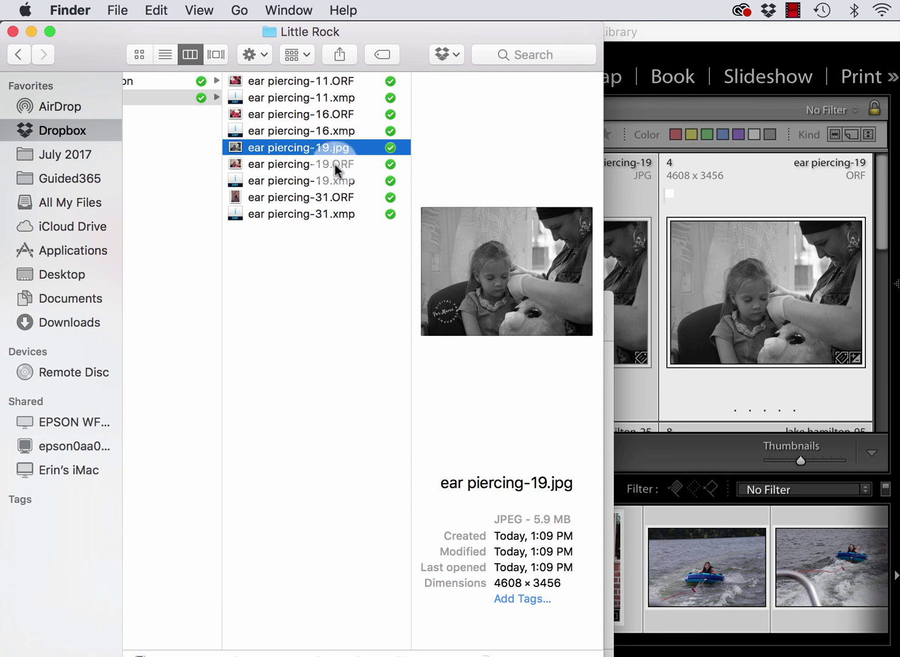
pyautogui.press('Down')
pyautogui.press('Down')
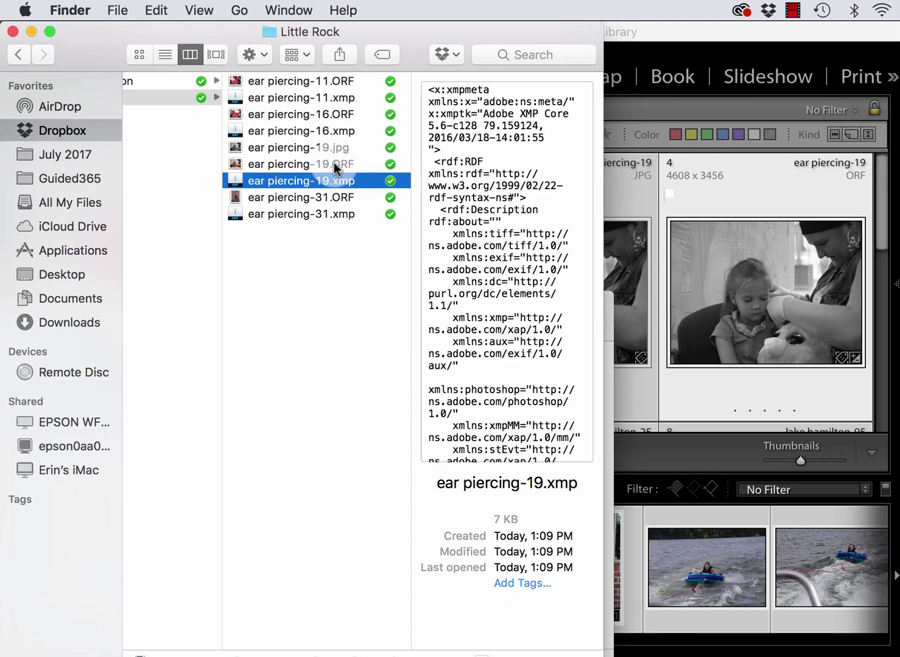
pyautogui.press('Up')
pyautogui.press('Up')
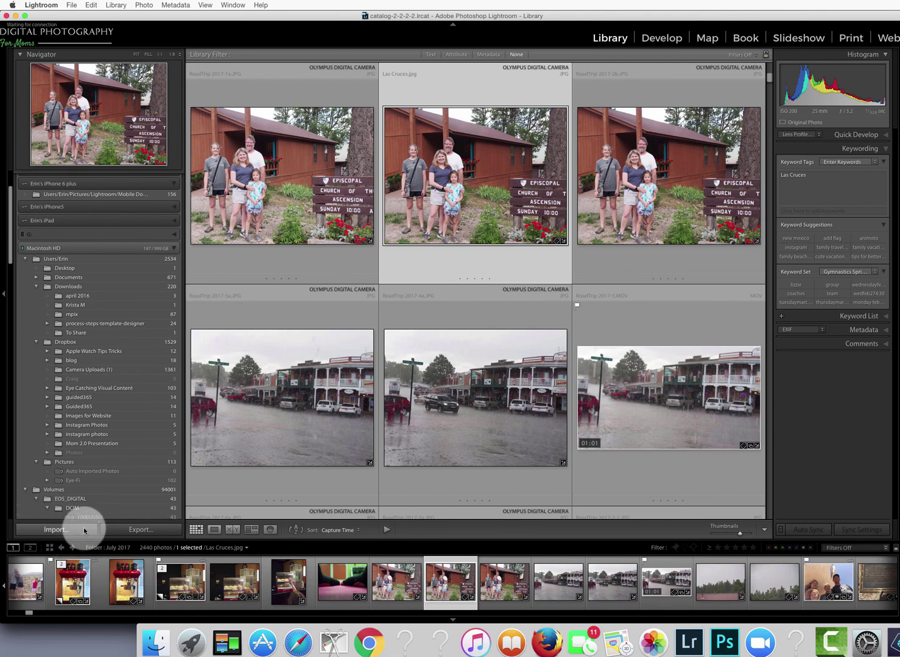
# Start an import and pick Macintosh HD > Users > home > Dropbox > Arkansas as the source.
pyautogui.click(68, 532)
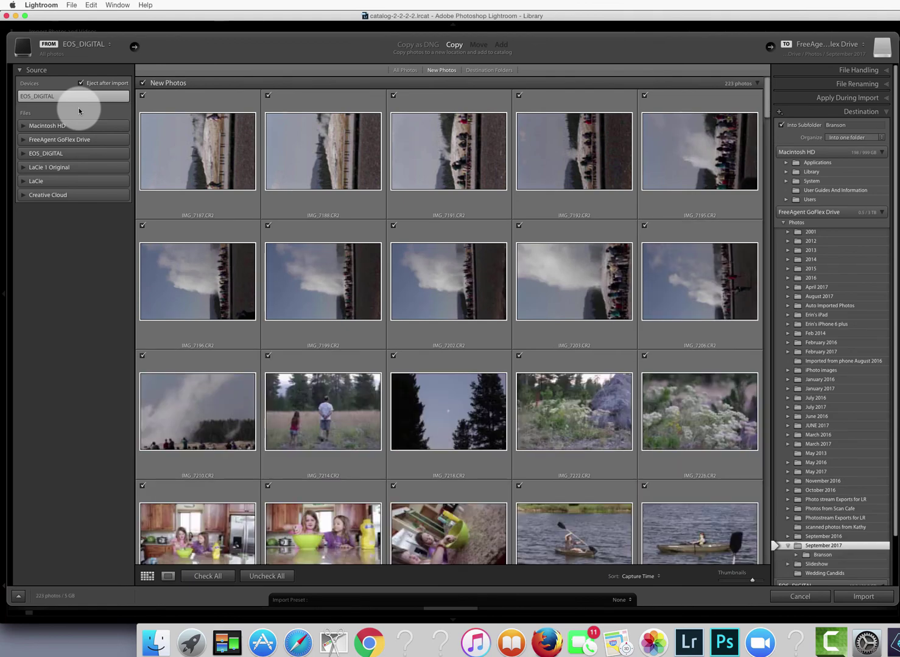
pyautogui.click(24, 126)
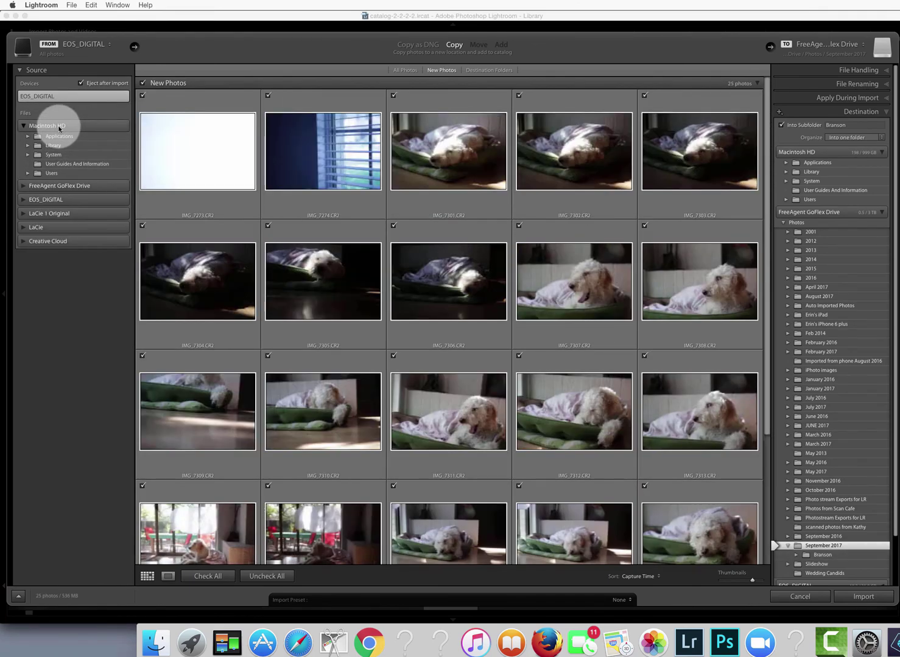
pyautogui.click(29, 173)
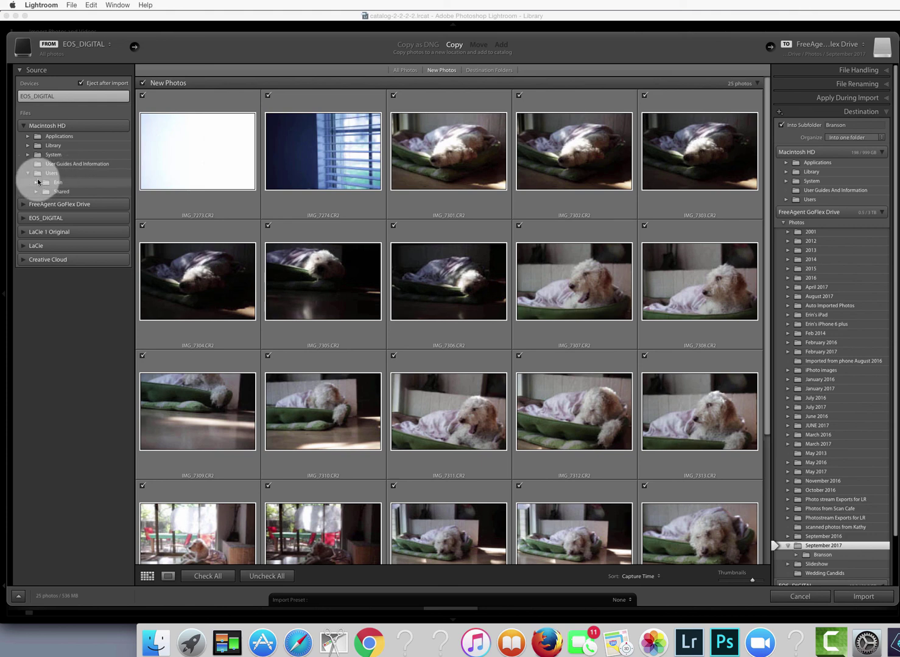
pyautogui.click(37, 182)
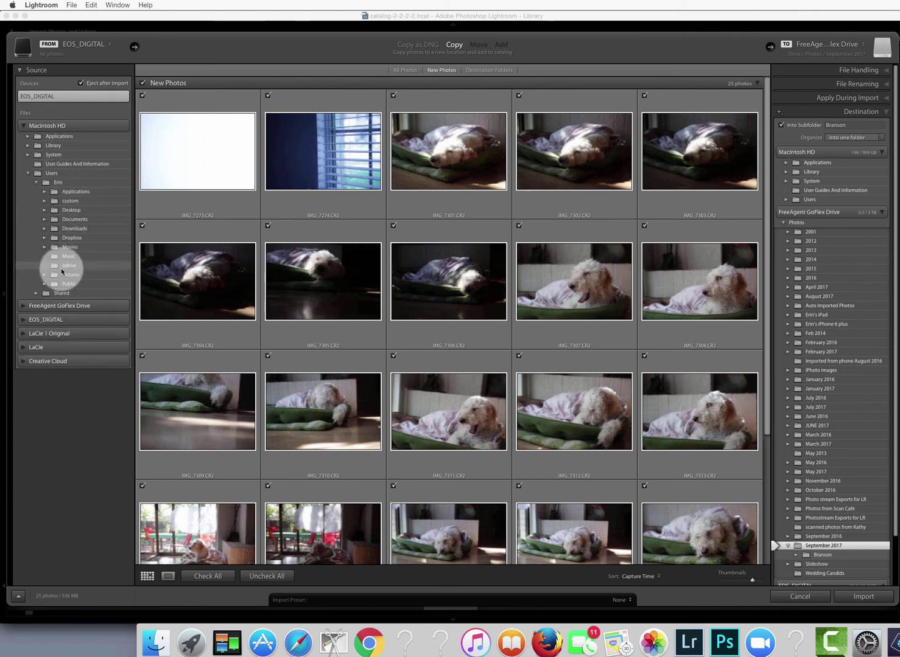
pyautogui.click(44, 238)
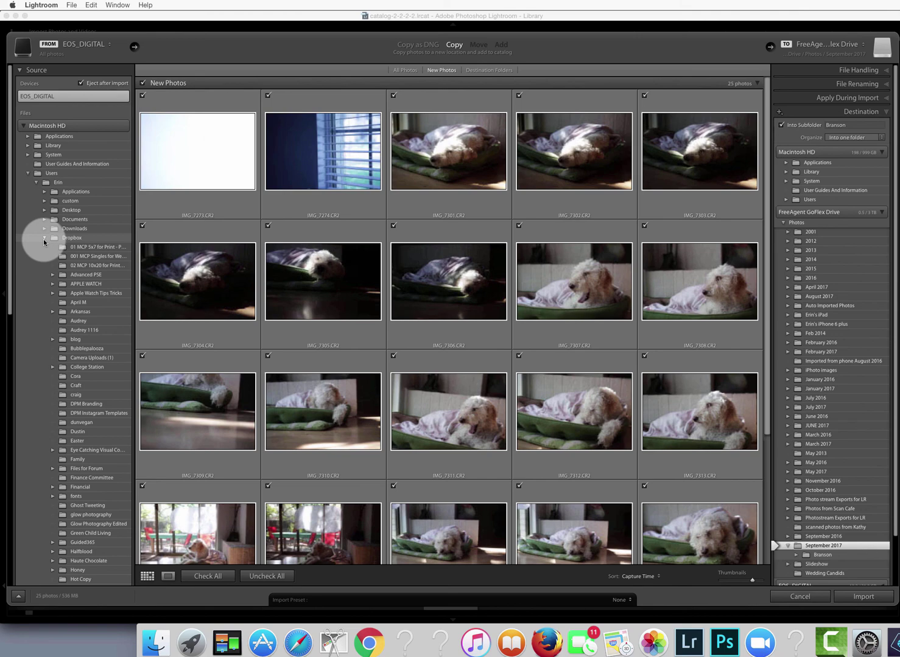
pyautogui.click(43, 238)
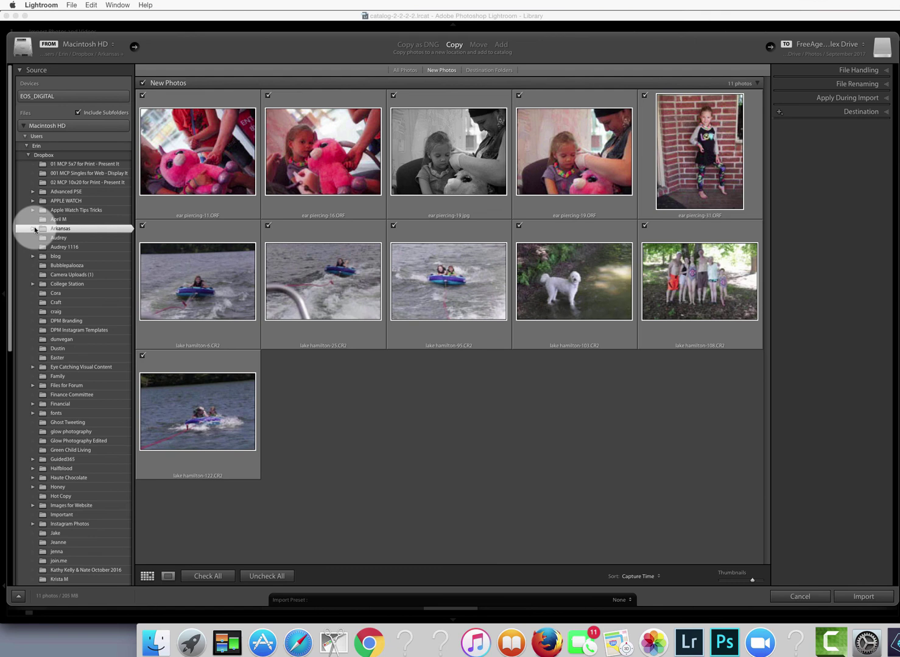
# Set the destination to August 2017 on the GoFlex drive, subfolder 'Arkansas', and import the 11 photos.
pyautogui.click(34, 229)
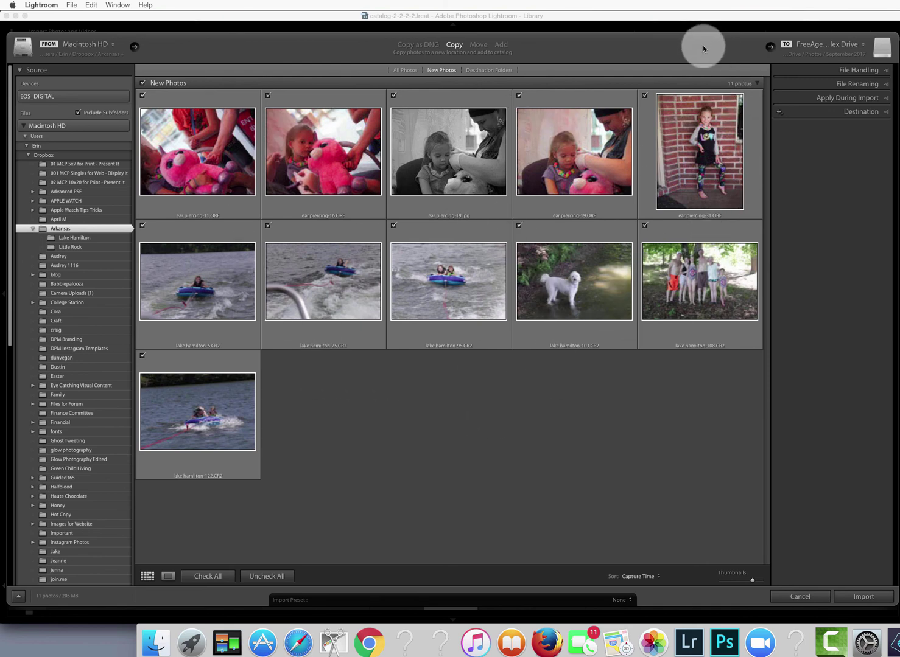
pyautogui.click(860, 112)
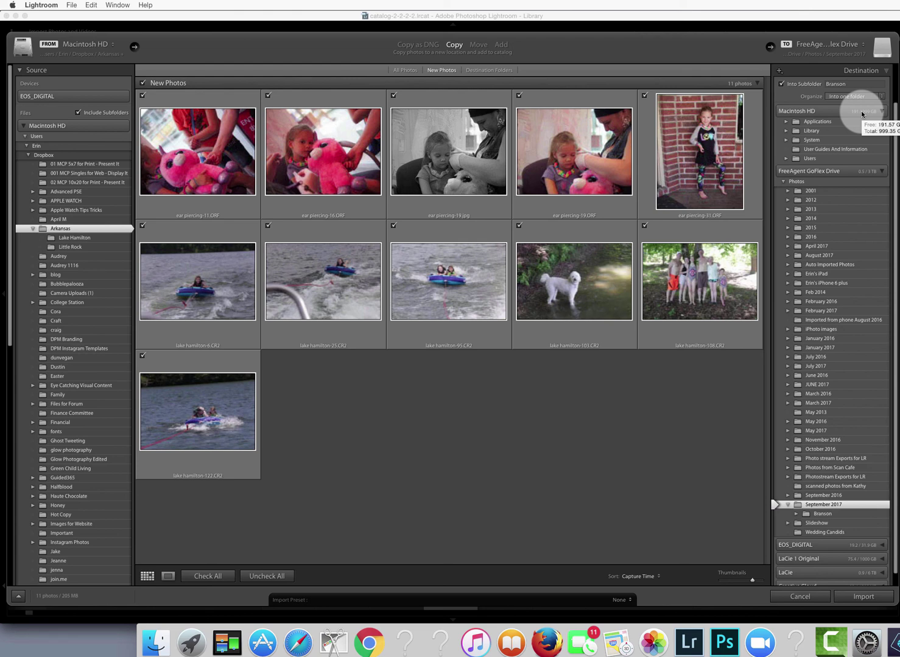
pyautogui.click(828, 256)
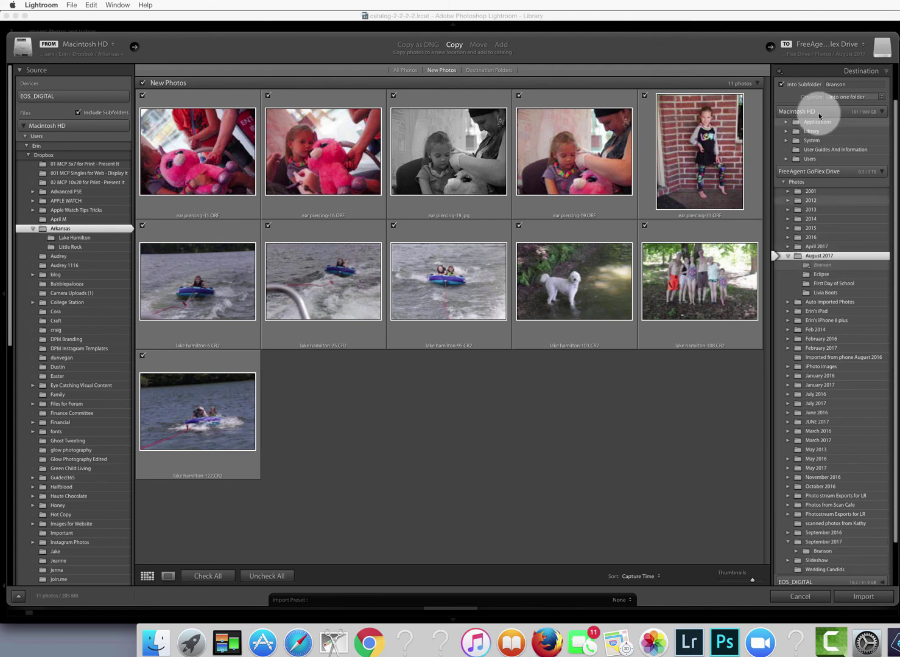
pyautogui.click(835, 85)
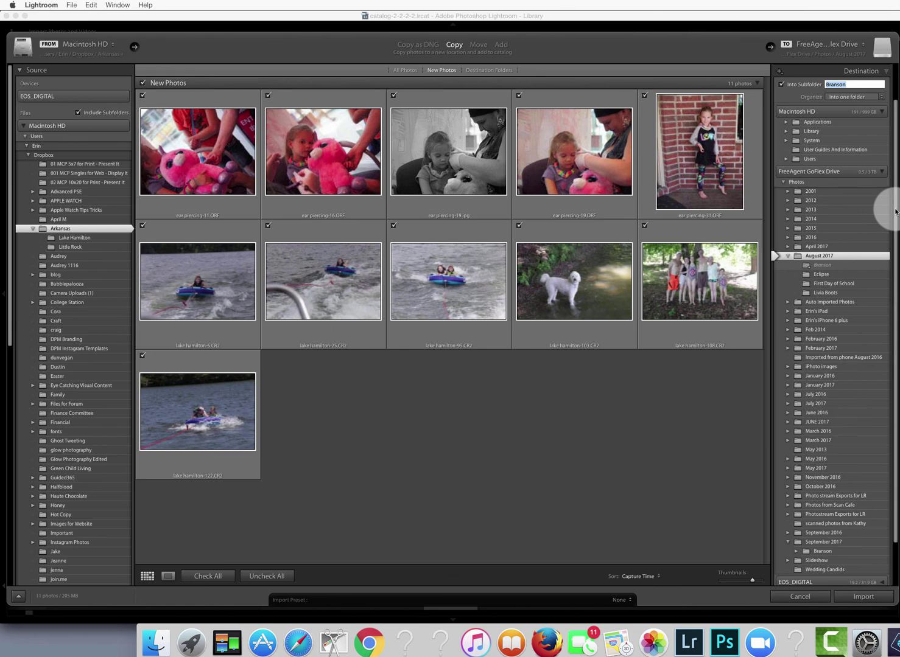
pyautogui.write('Arkansas')
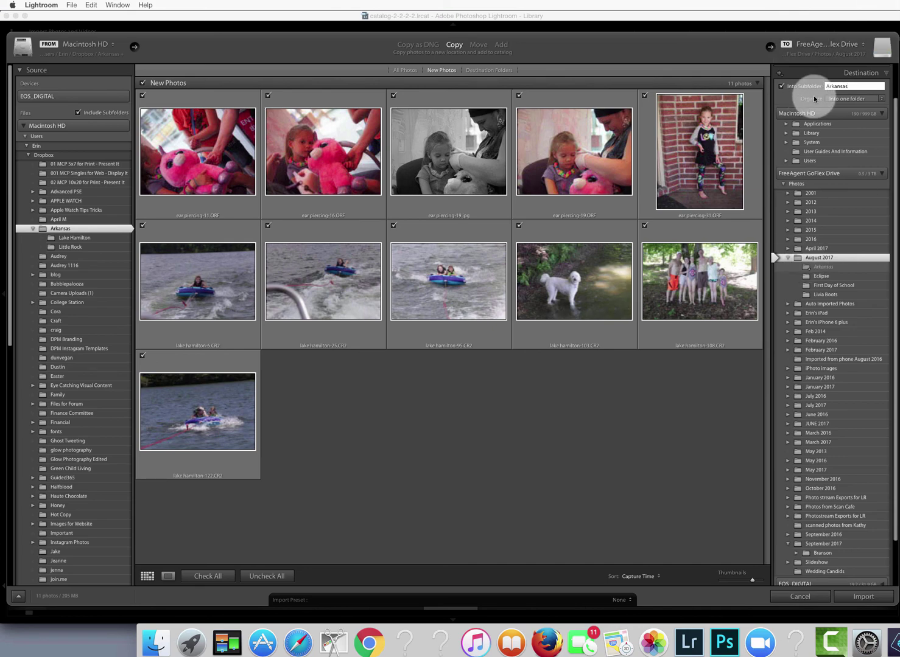
pyautogui.click(883, 600)
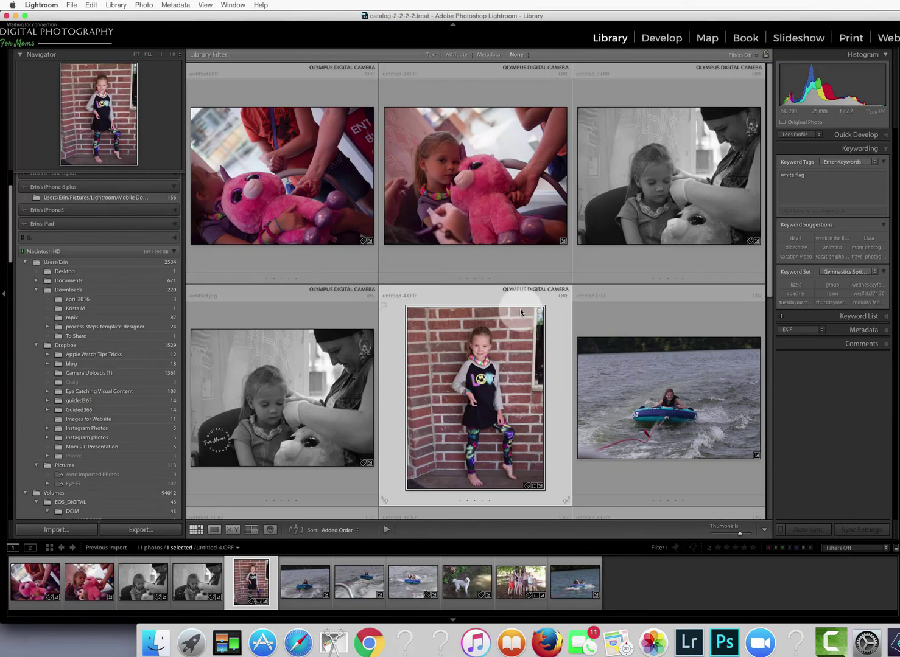
# Select the black-and-white untitled-3.ORF ear-piercing photo and open it in the Develop module.
pyautogui.scroll(-3, 430, 340)
pyautogui.scroll(-5, 484, 384)
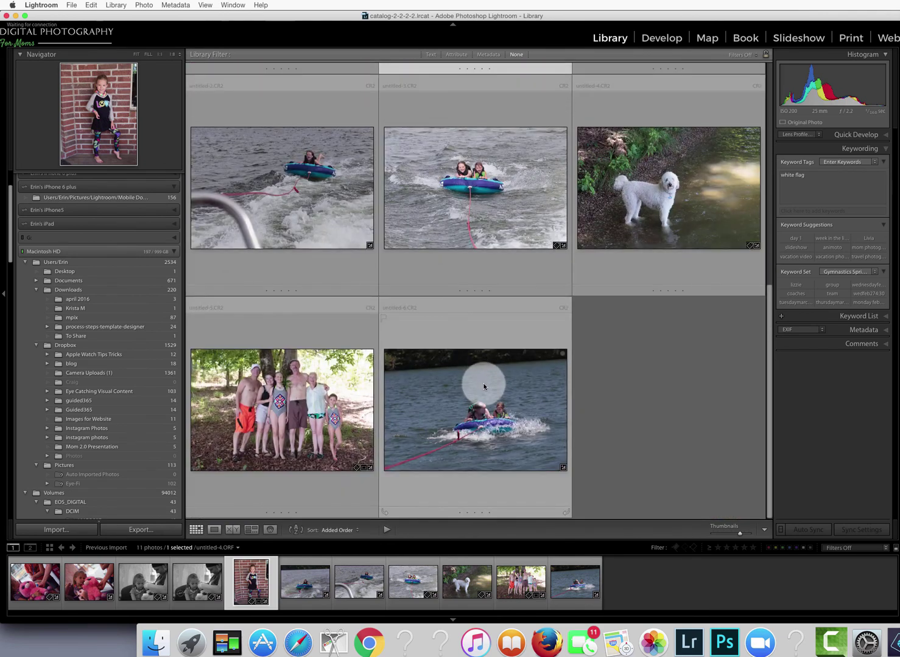
pyautogui.scroll(3, 483, 385)
pyautogui.scroll(3, 483, 383)
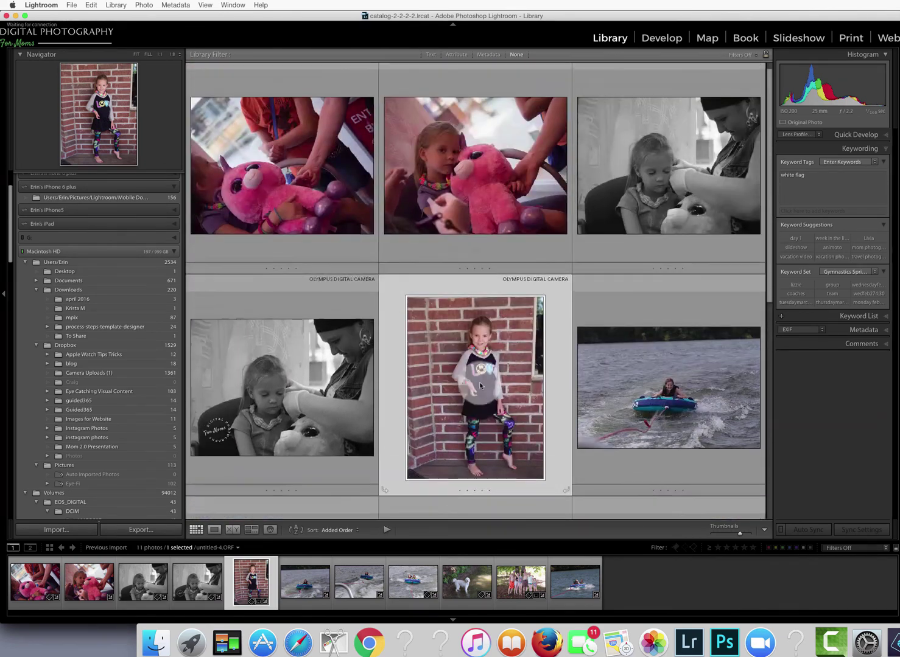
pyautogui.rightClick(310, 366)
pyautogui.click(270, 312)
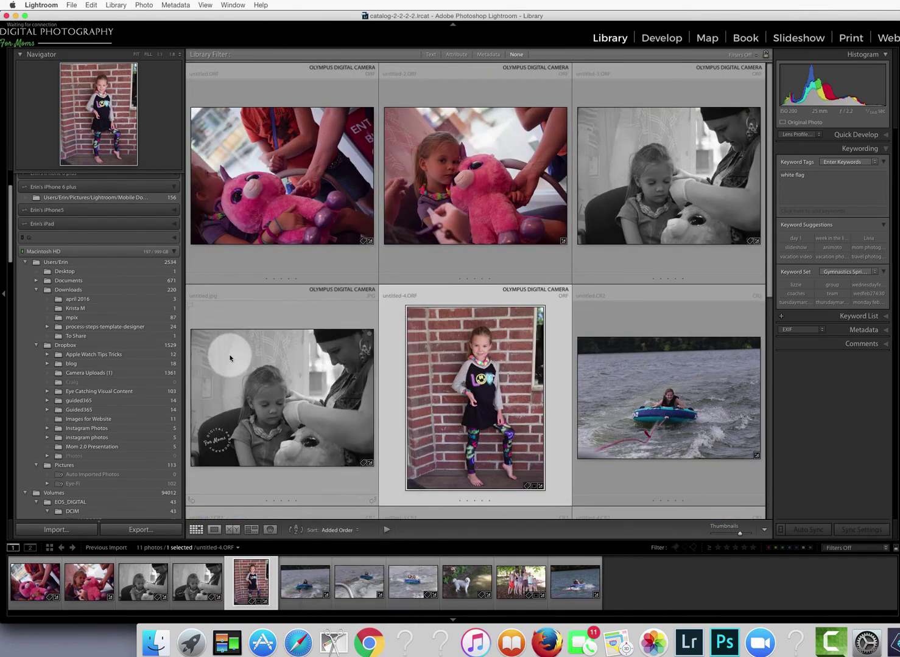
pyautogui.click(274, 327)
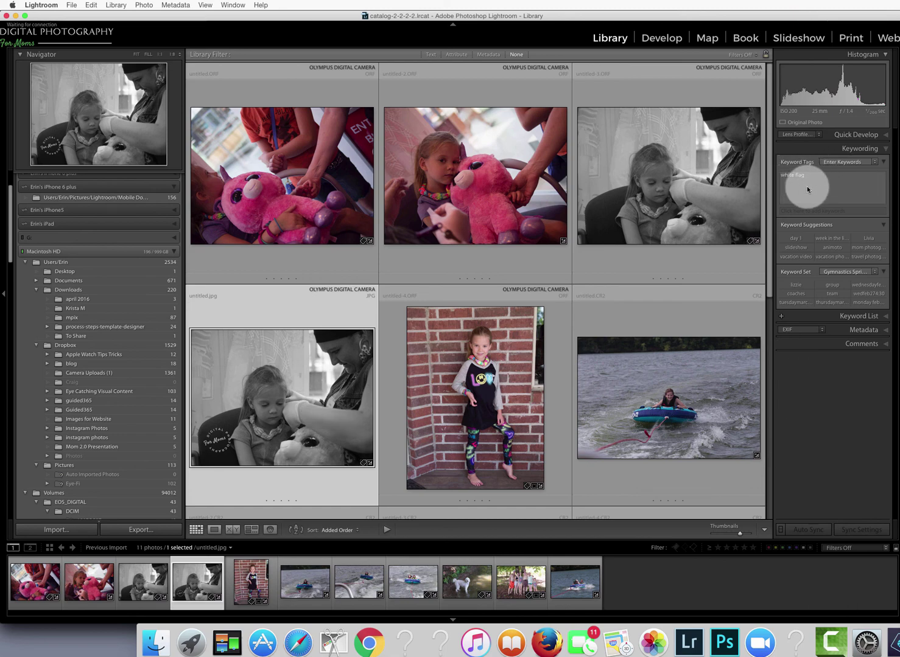
pyautogui.click(670, 184)
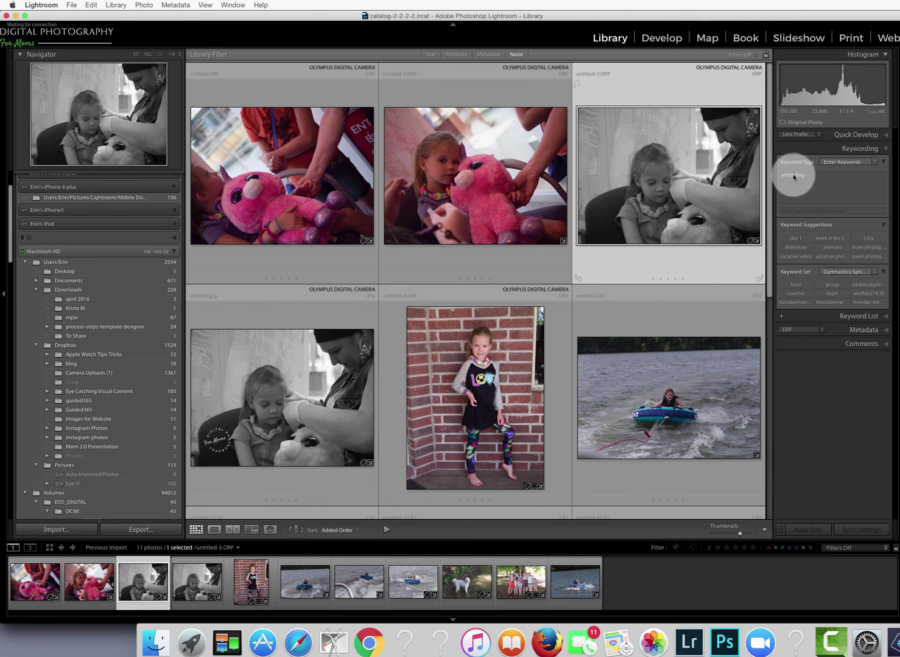
pyautogui.press('d')
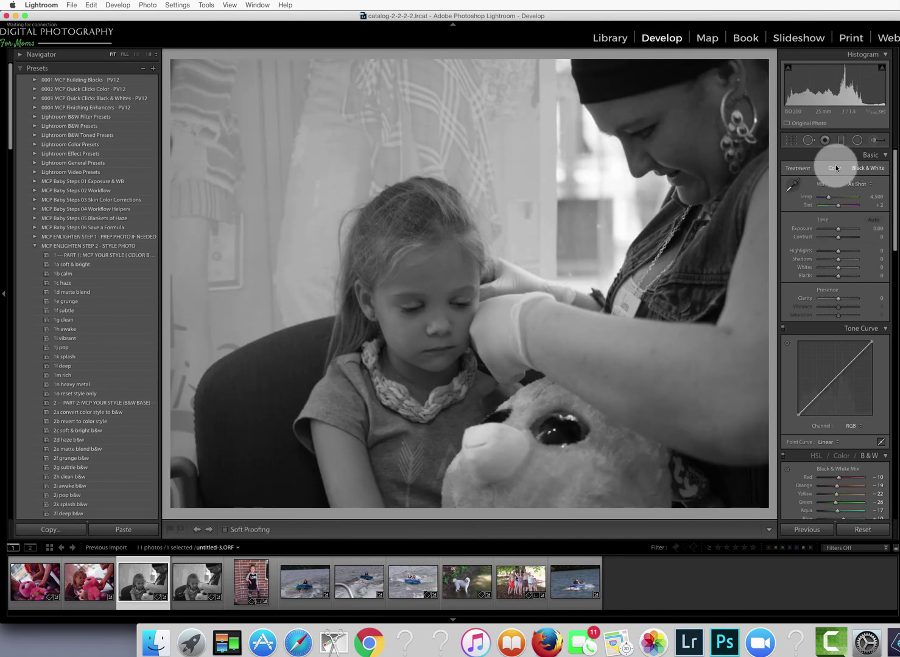
# Set the ear-piercing photo's treatment to Color, then inspect the group photo's crop without changing it.
pyautogui.click(836, 167)
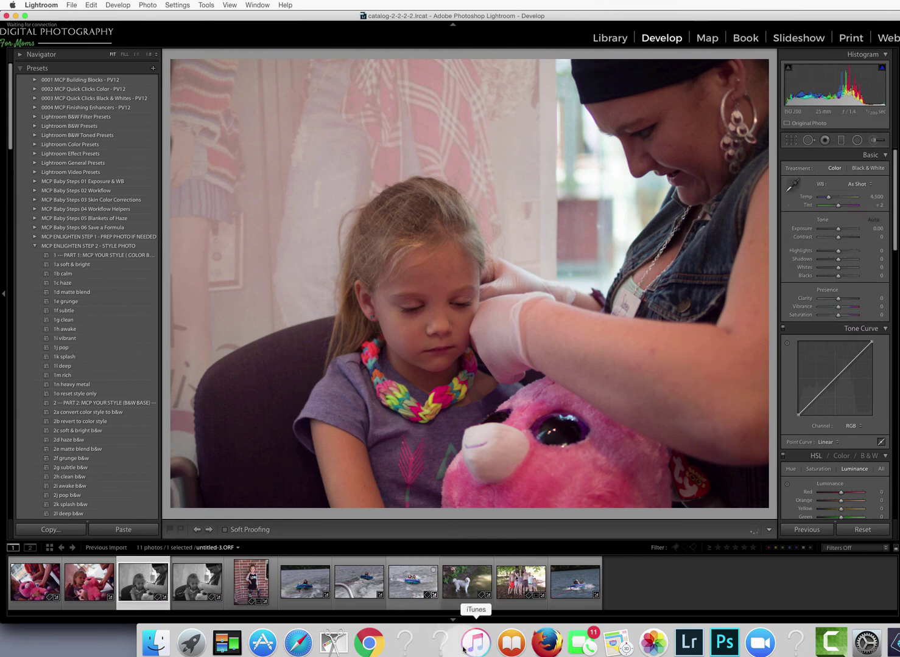
pyautogui.click(516, 588)
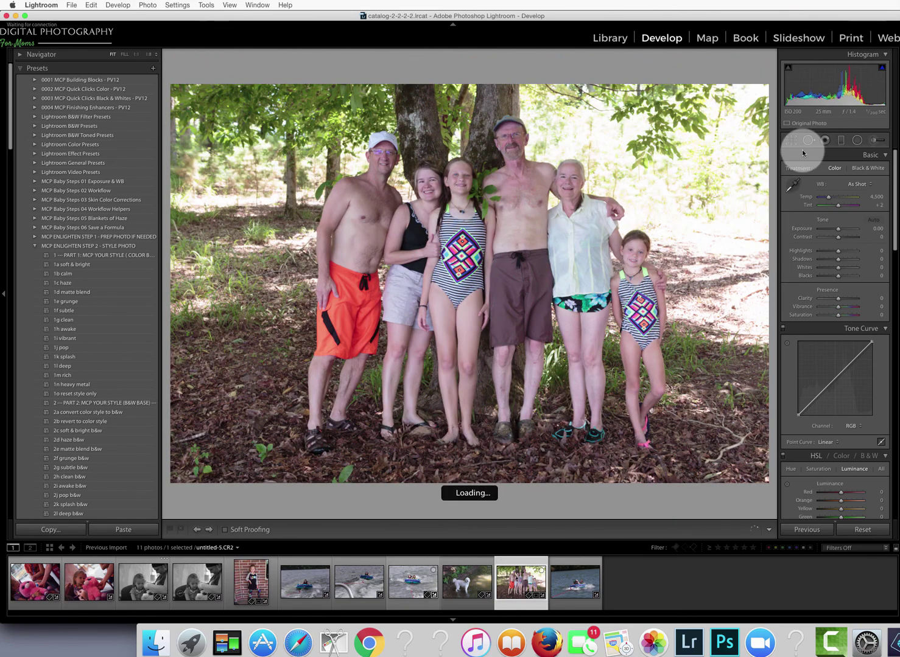
pyautogui.click(791, 140)
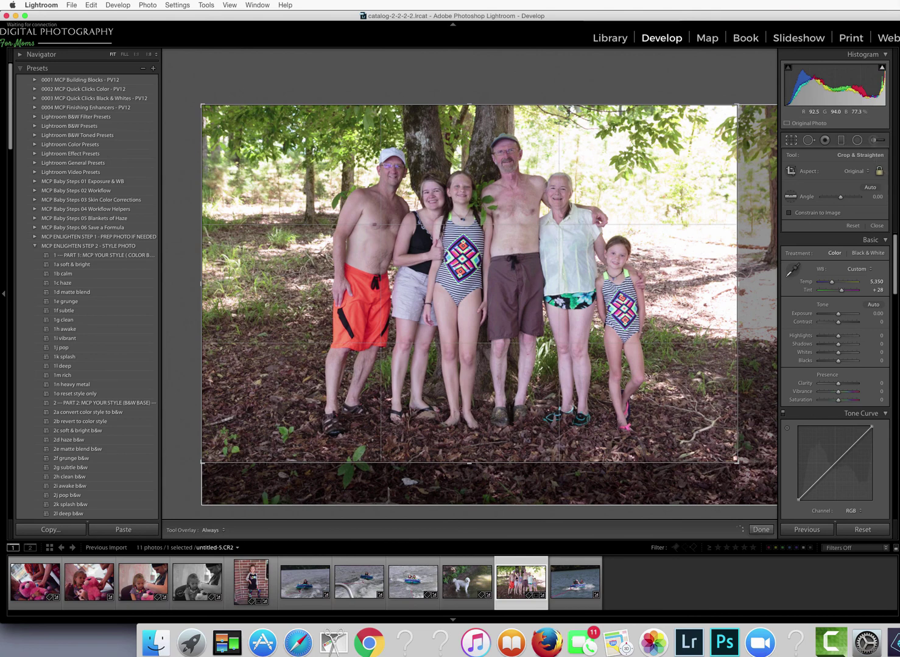
pyautogui.click(877, 226)
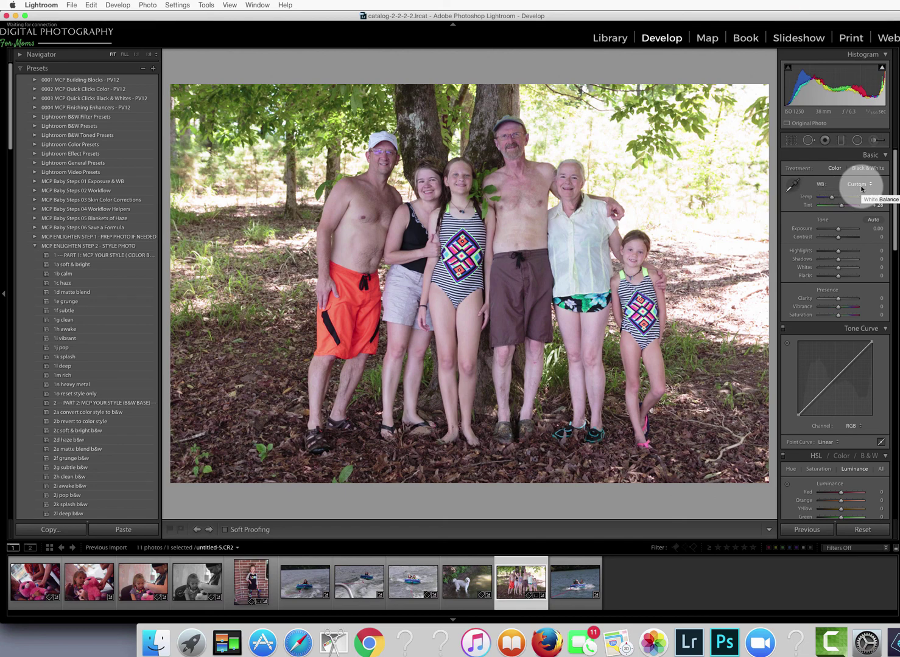
# Filter the Library grid by the text 'white flag' to show the keyworded photos.
pyautogui.press('g')
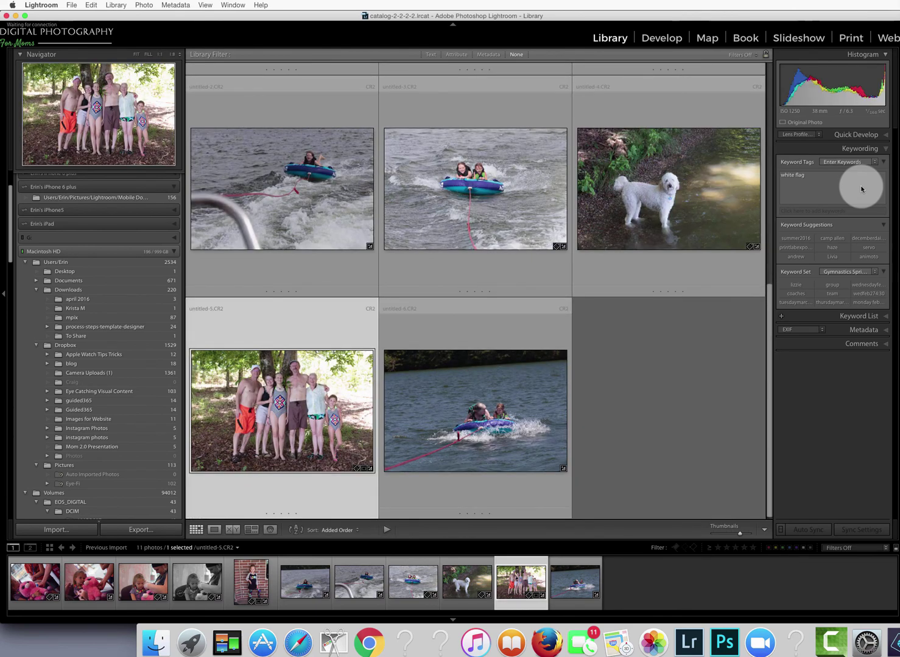
pyautogui.scroll(5, 552, 316)
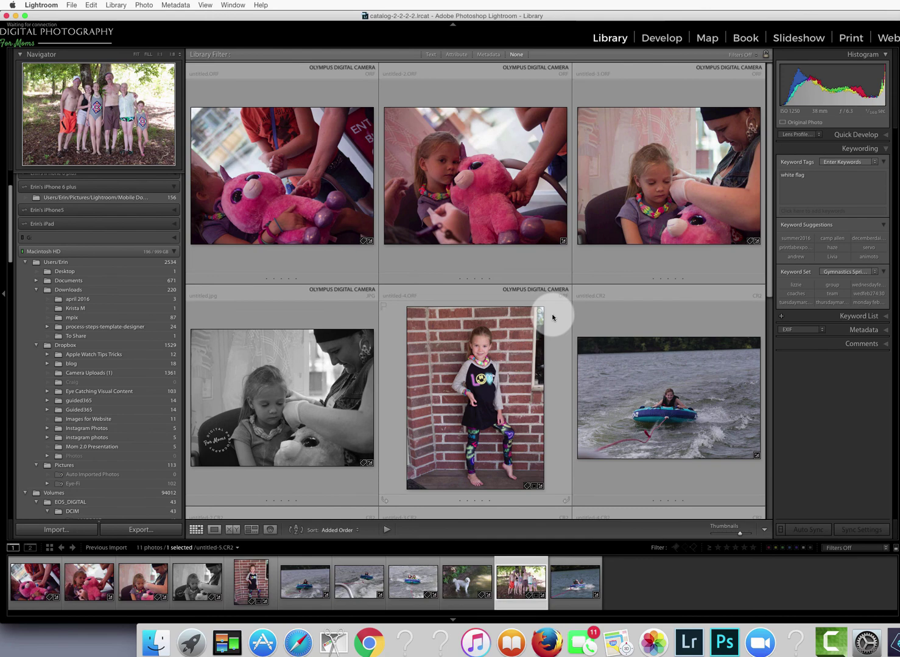
pyautogui.click(434, 53)
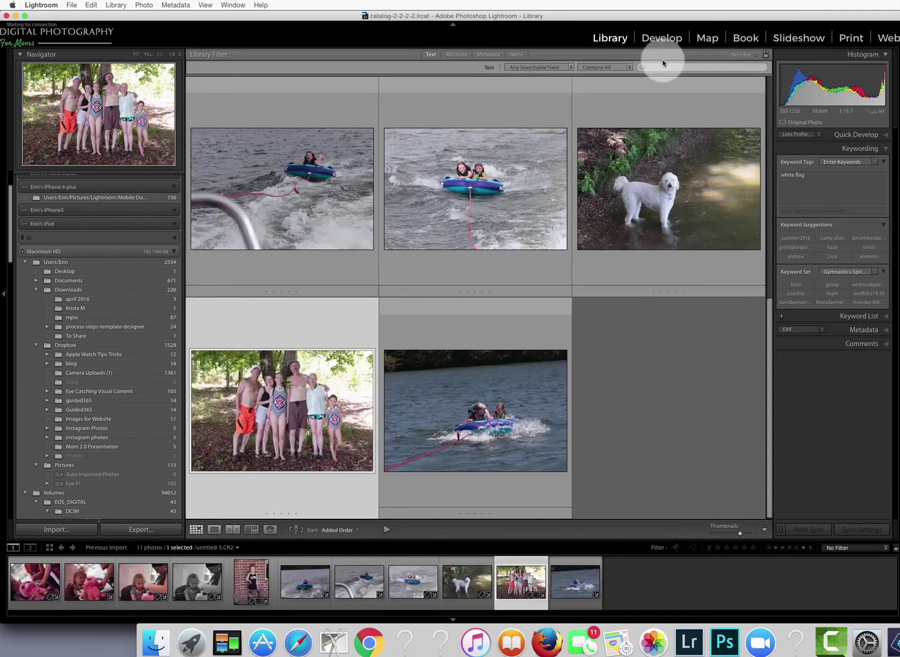
pyautogui.click(663, 67)
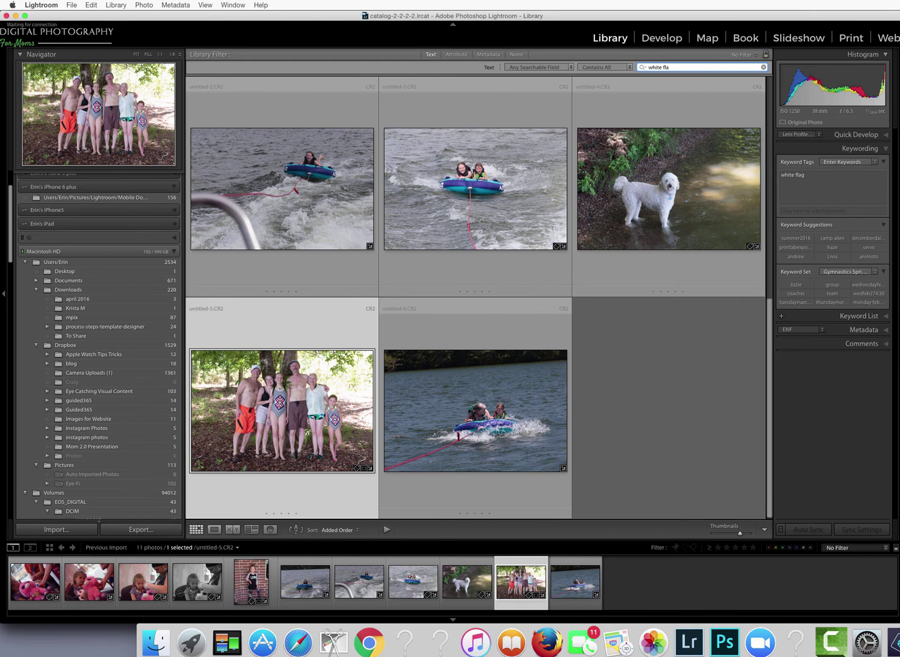
pyautogui.press('Return')
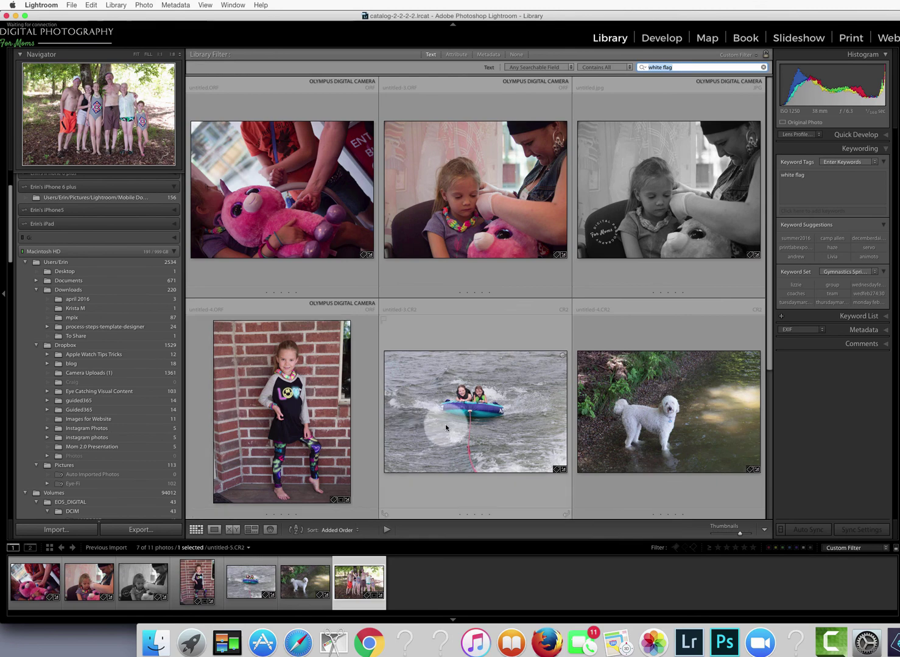
# Flag all seven white-flag photos as picks, then clear the filter to show all 11.
pyautogui.click(496, 361)
pyautogui.press('super+a')
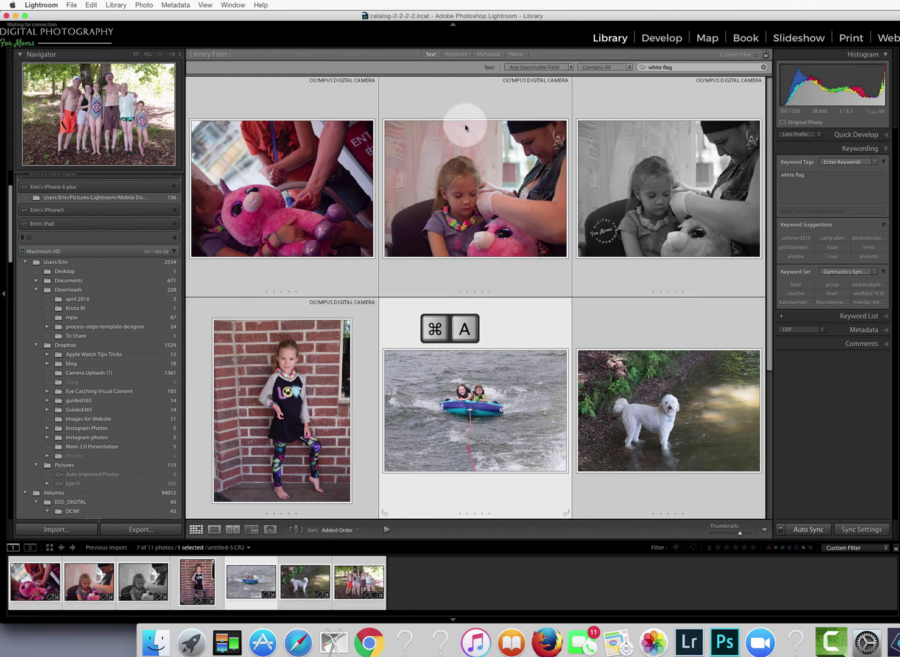
pyautogui.press('p')
pyautogui.press('super+l')
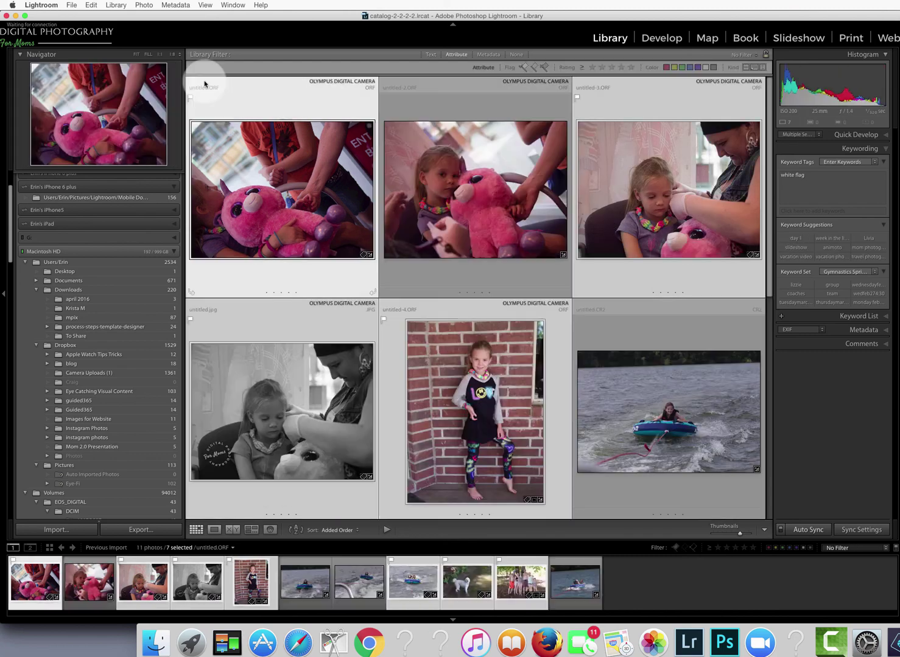